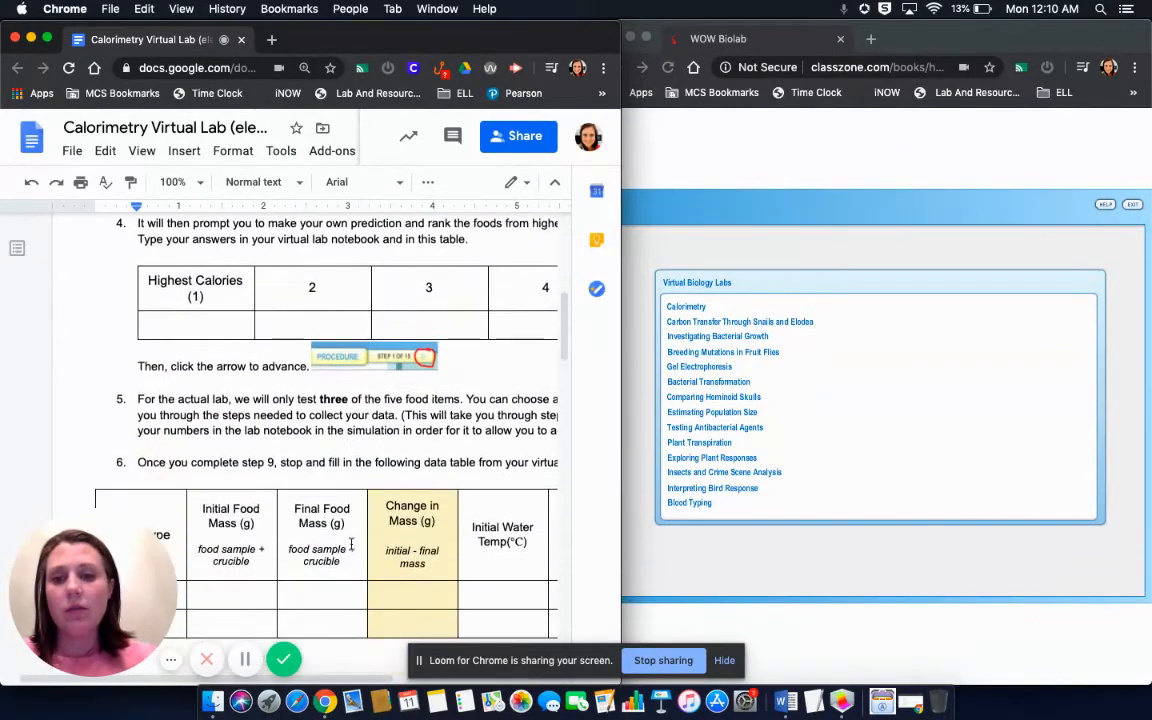
Step: Review the worksheet's data tables, energy calculations and follow-up questions, and return to the beginning of the procedure
scroll(351, 544, "down", 6)
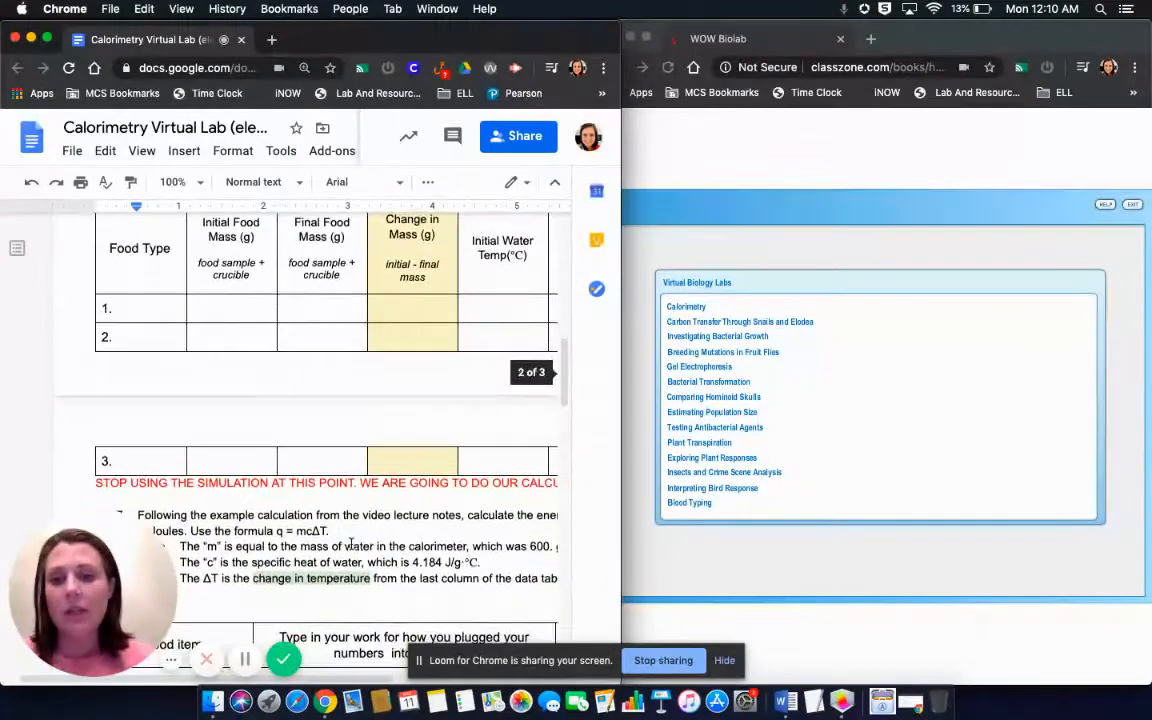
scroll(351, 544, "down", 7)
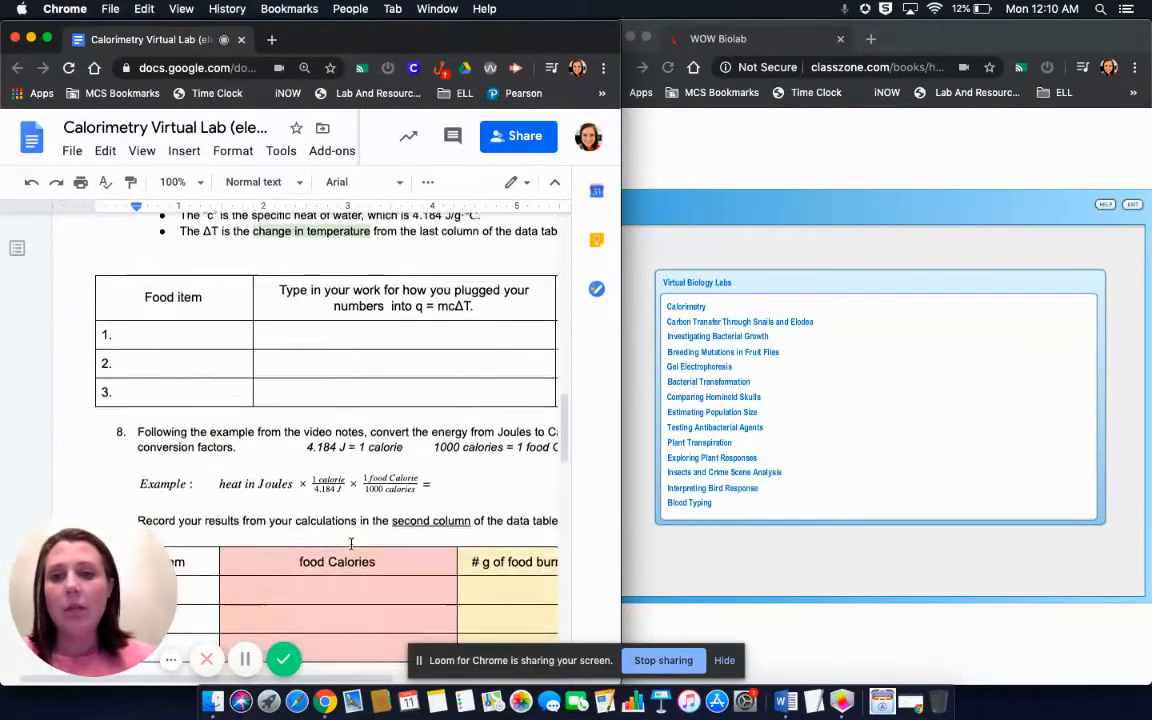
scroll(351, 544, "down", 2)
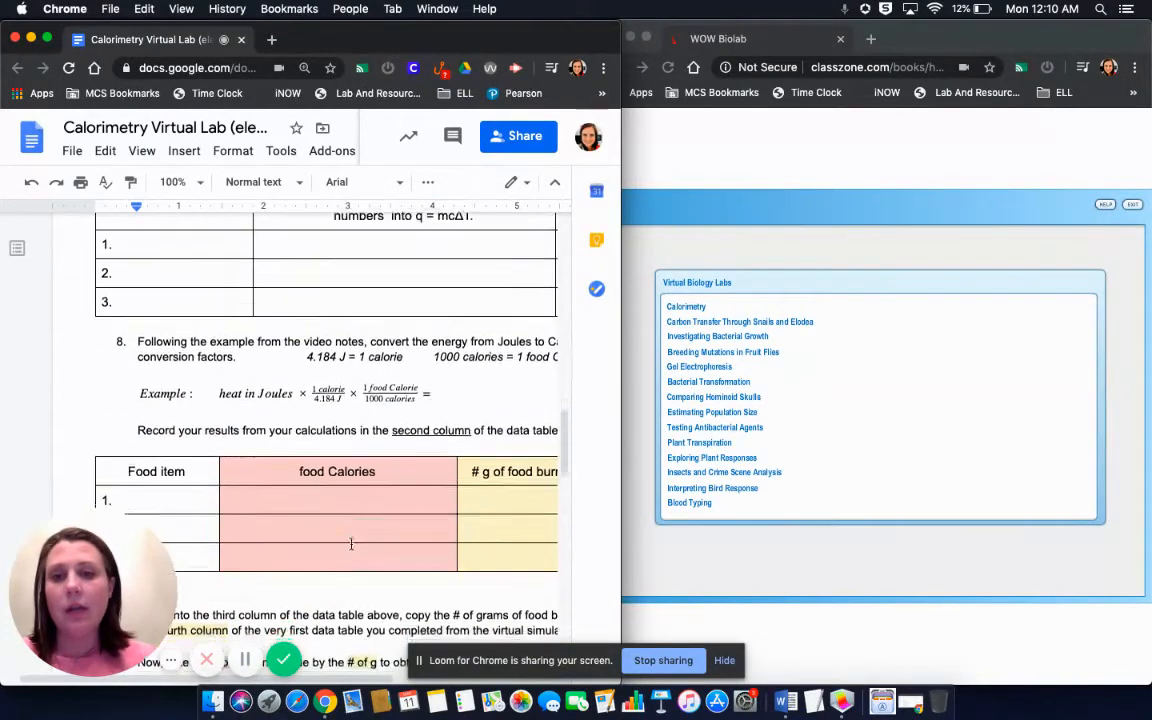
scroll(351, 544, "down", 3)
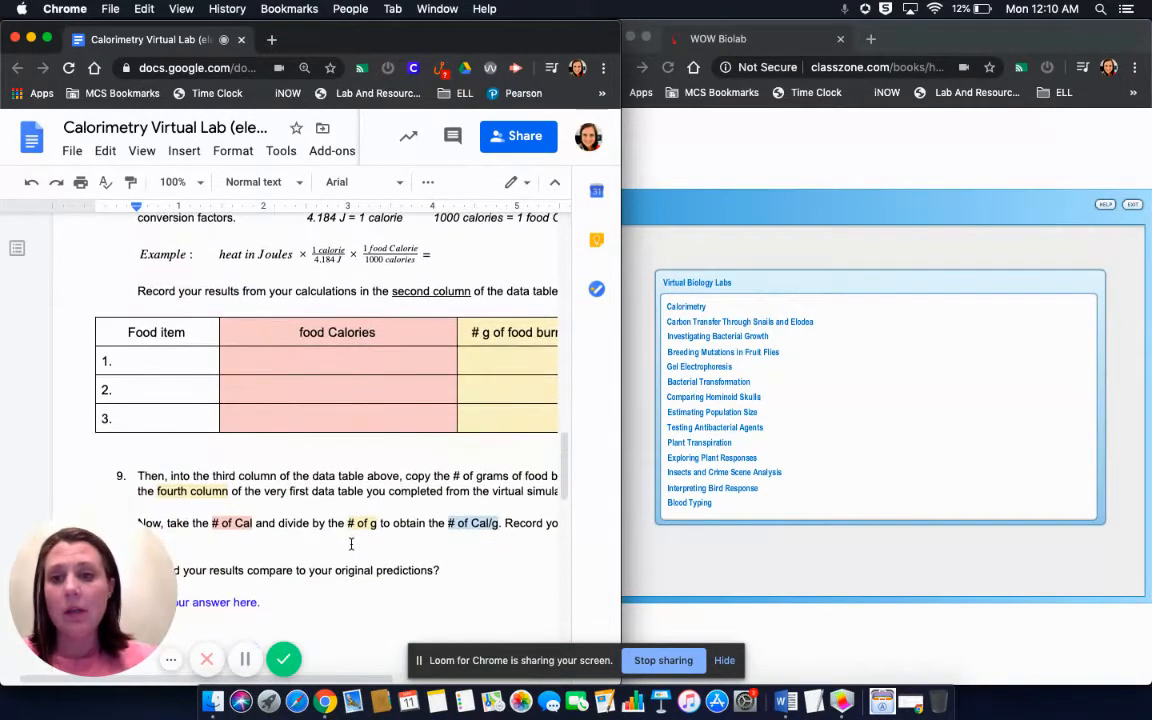
scroll(351, 544, "up", 4)
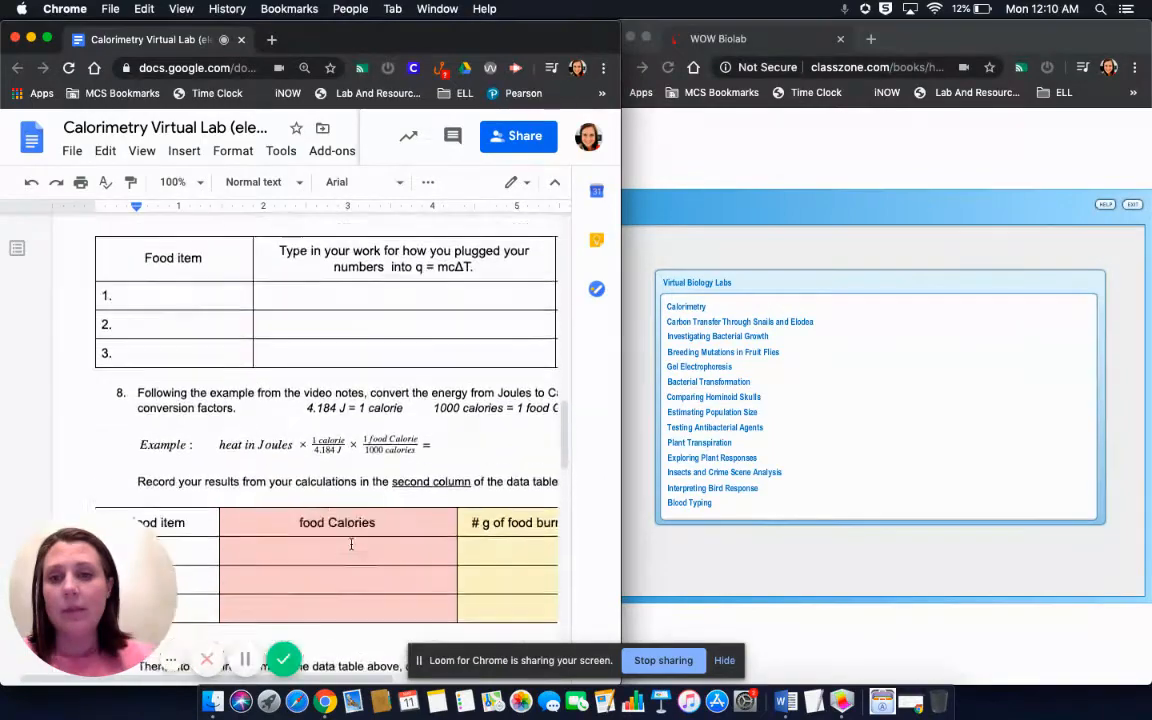
scroll(351, 544, "up", 15)
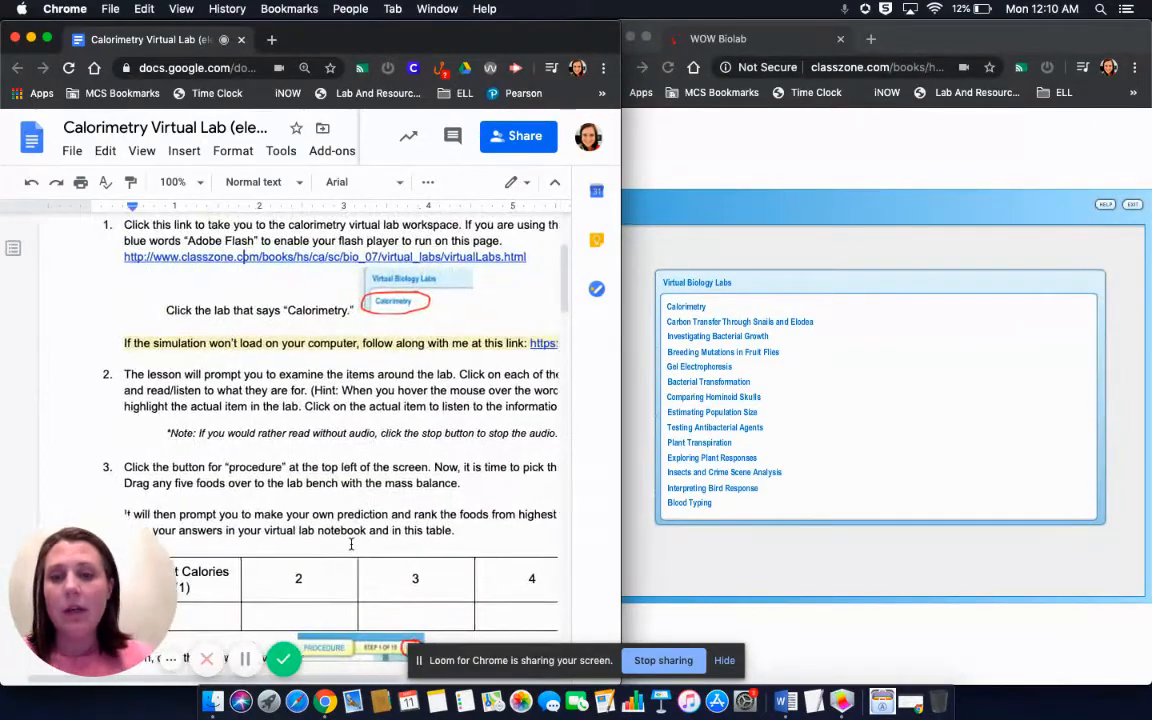
scroll(351, 544, "right", 2)
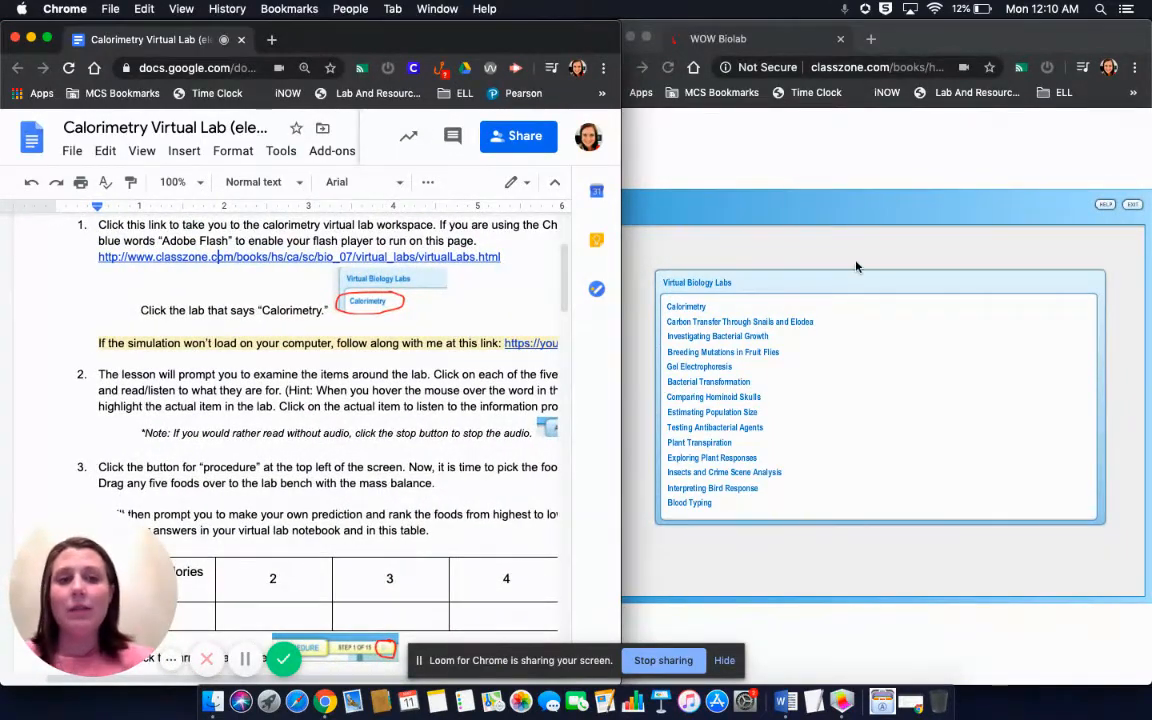
Step: Start the Calorimetry lab in the Virtual Biology Labs, skip the audio narration and dismiss the problem introduction
left_click(929, 38)
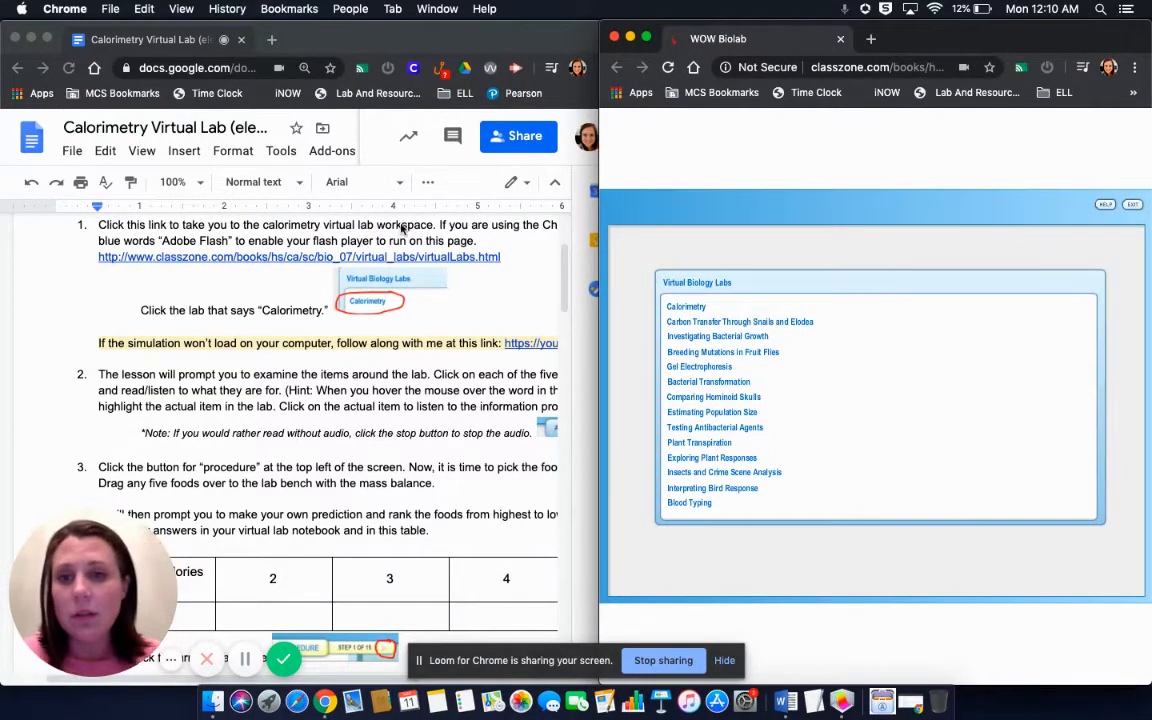
scroll(286, 290, "up", 3)
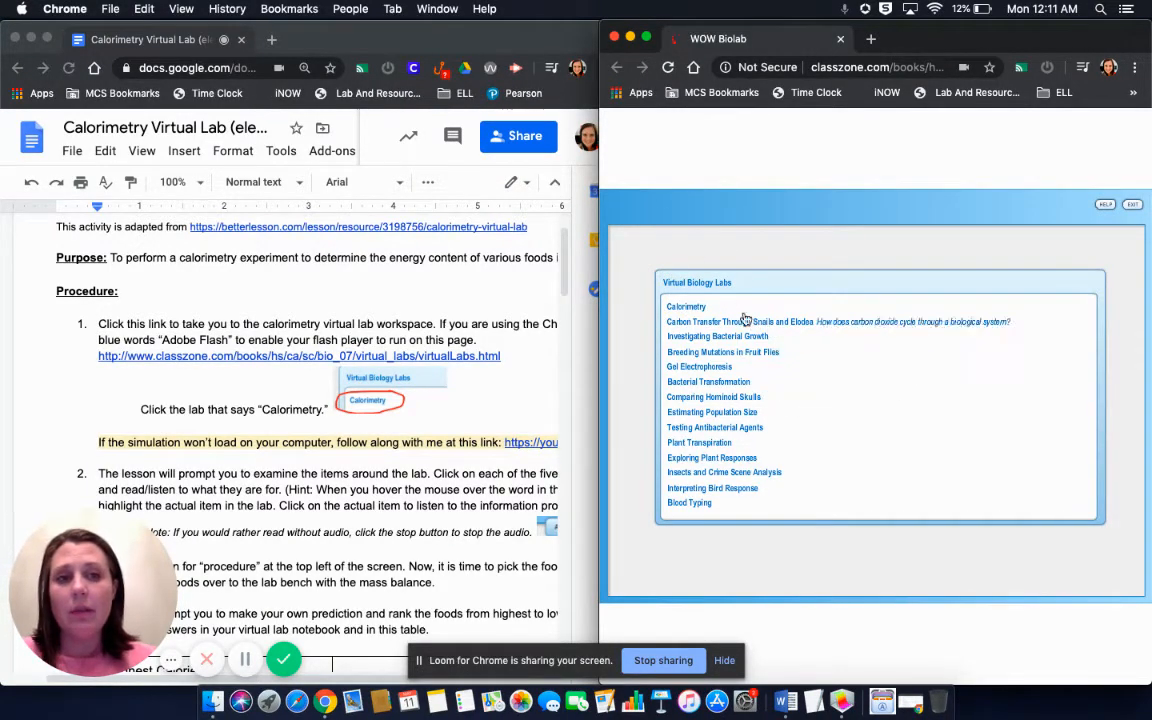
left_click(690, 315)
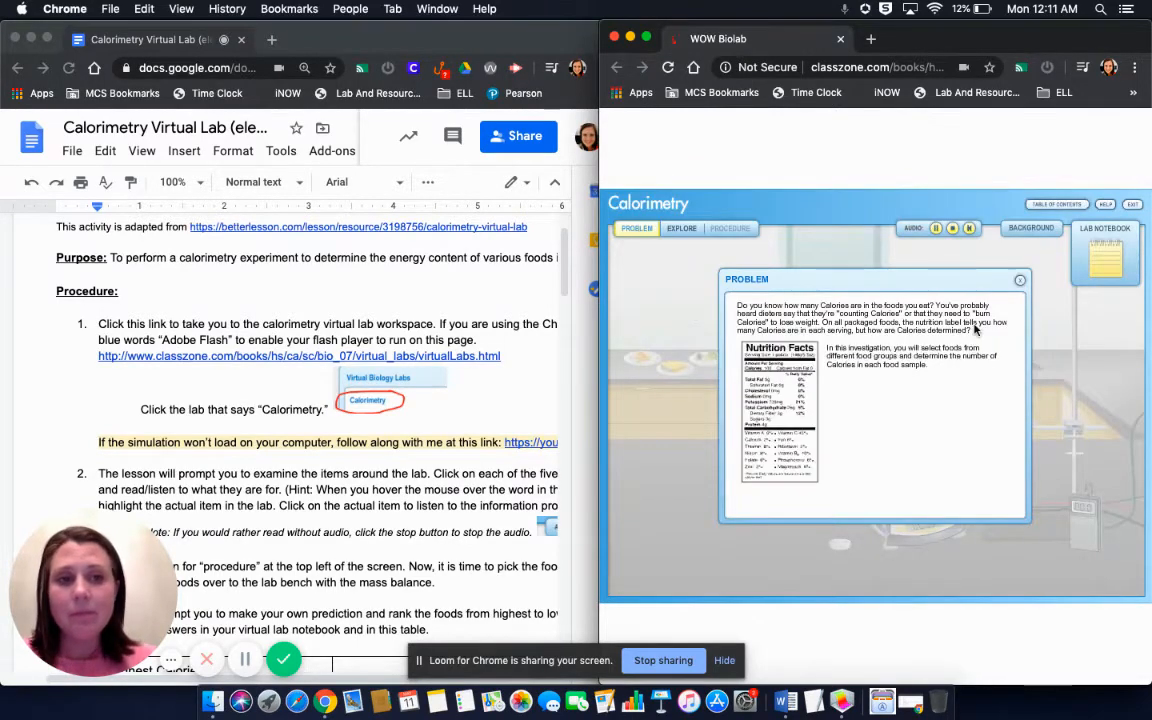
left_click(968, 230)
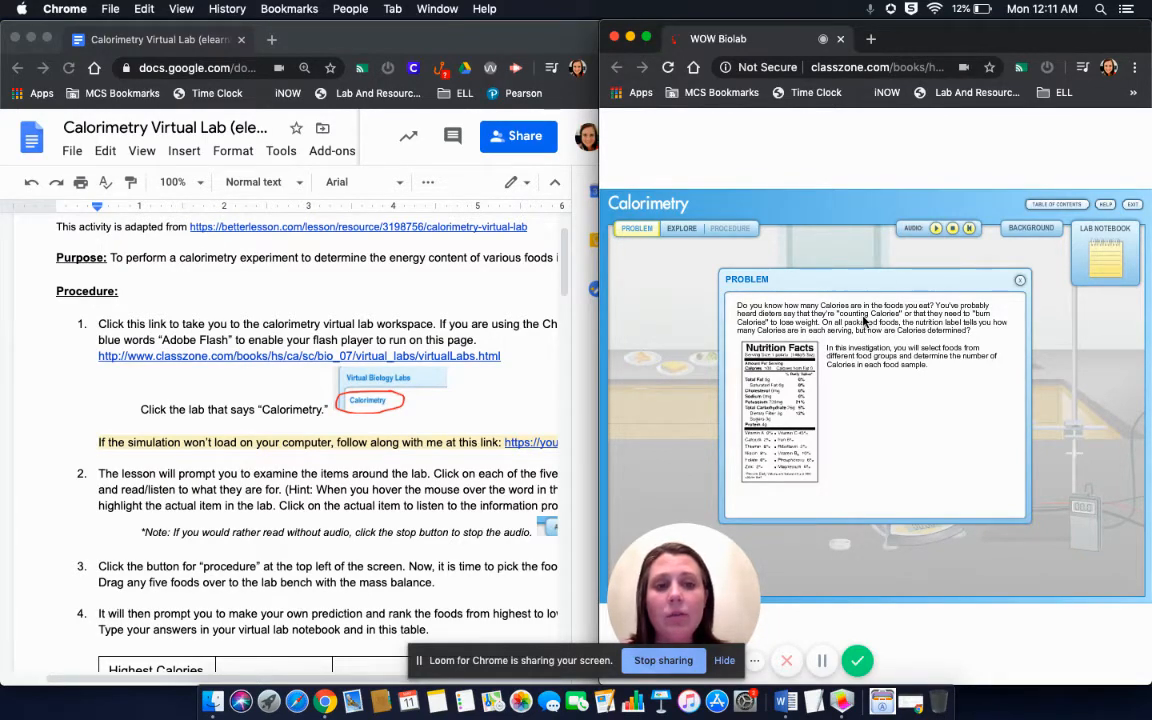
left_click(1020, 281)
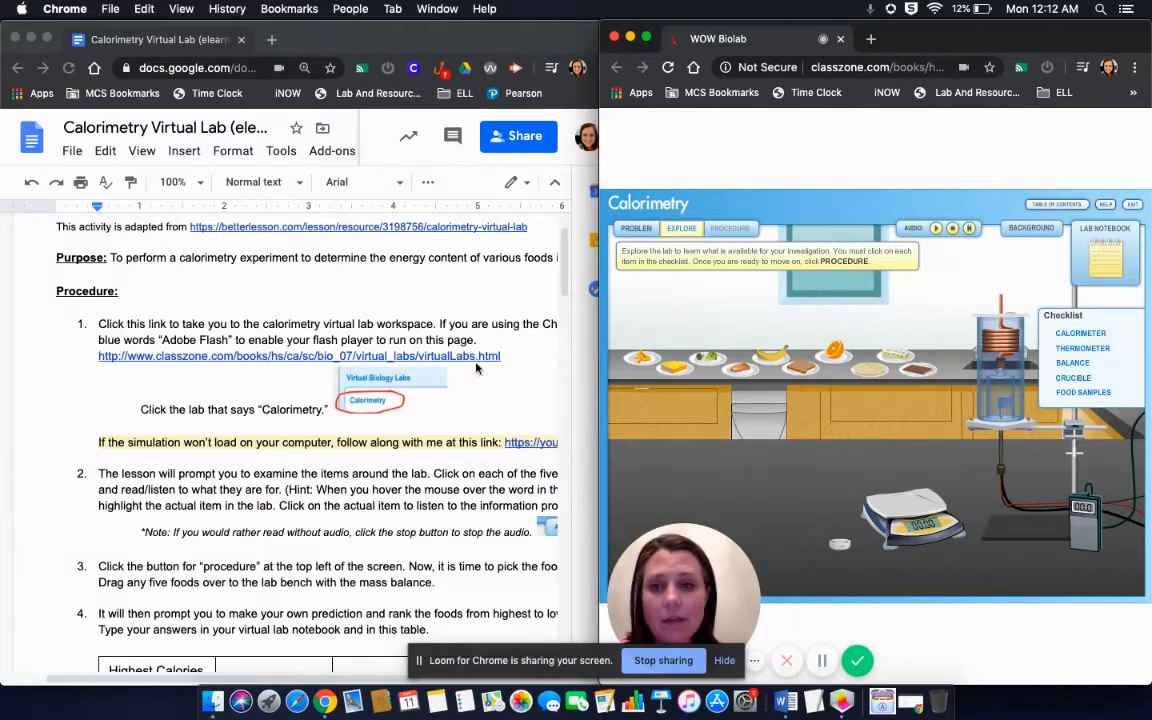
Step: Following worksheet step 2, examine the calorimeter, balance and crucible in the lab, silencing their narration
scroll(427, 421, "down", 3)
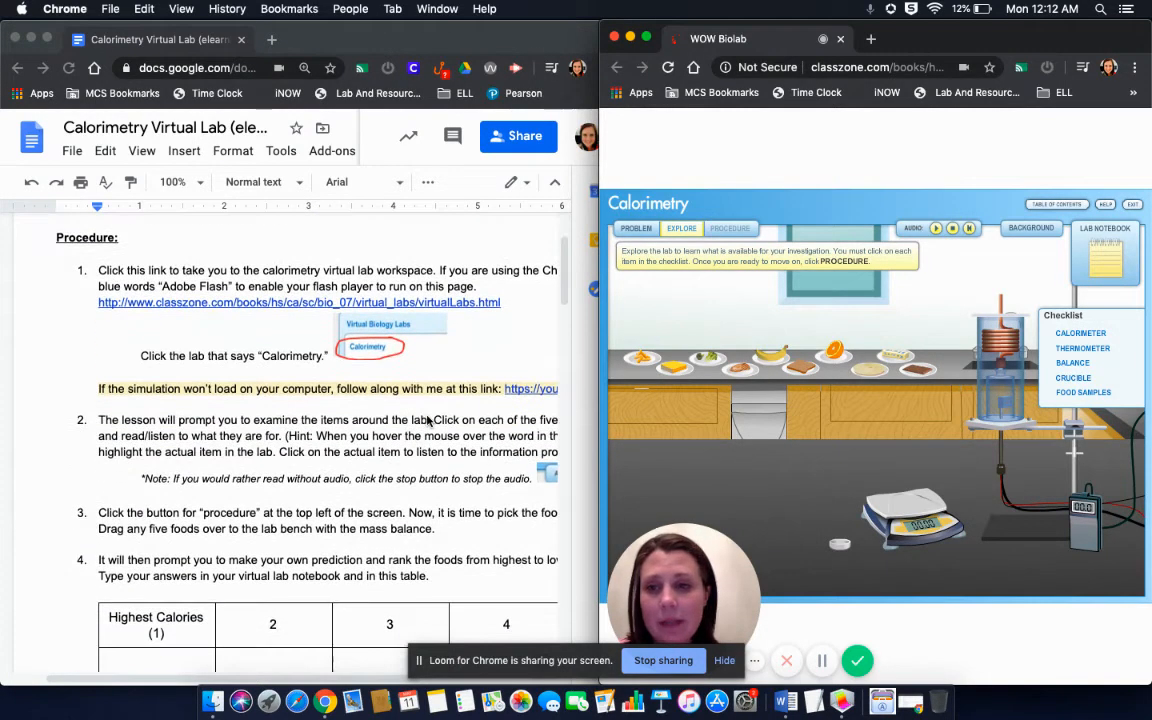
scroll(427, 421, "down", 1)
scroll(427, 421, "right", 2)
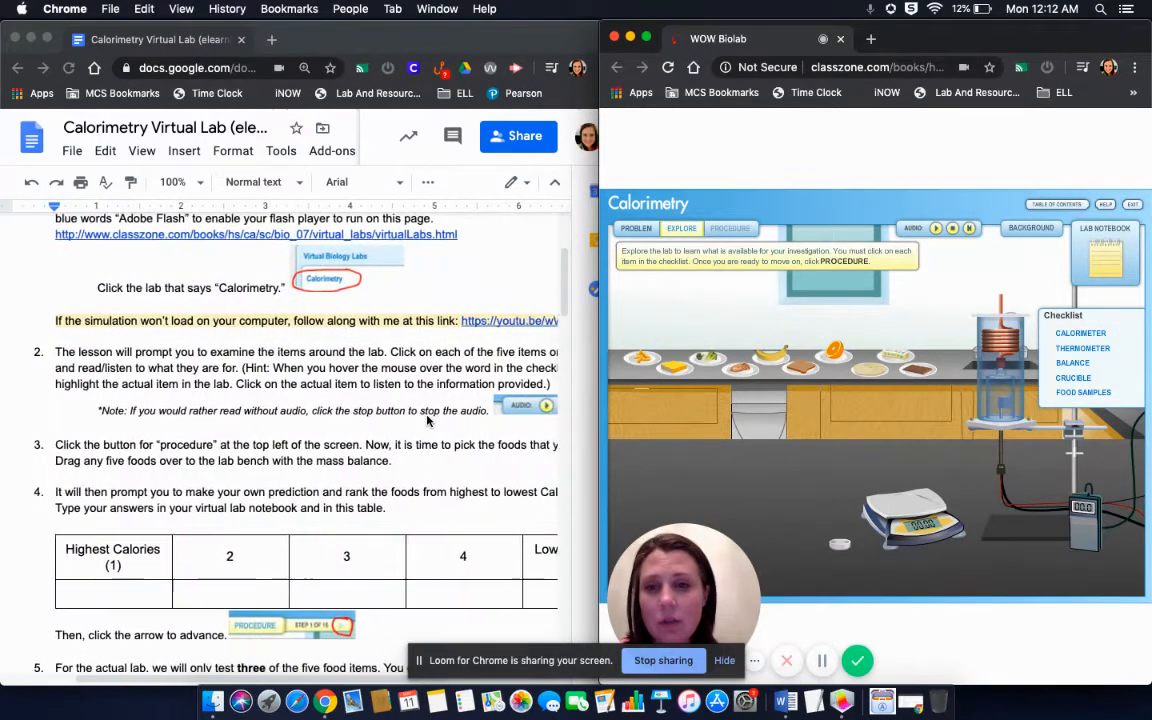
scroll(427, 421, "down", 2)
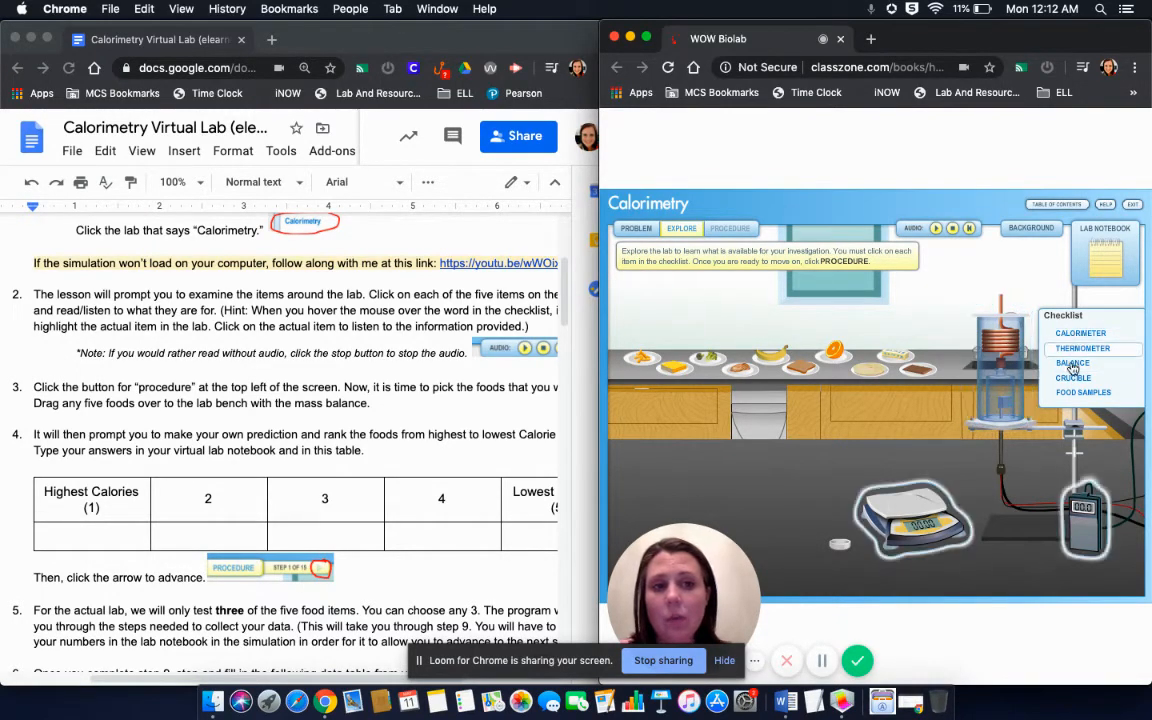
left_click(995, 360)
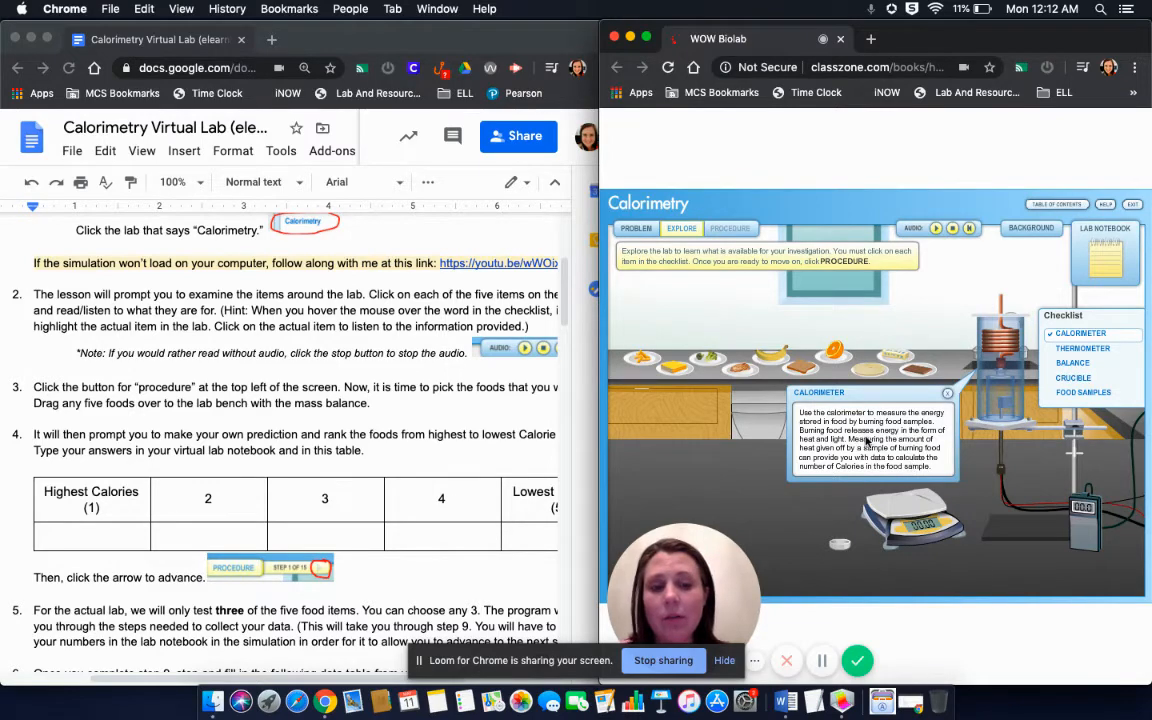
left_click(903, 530)
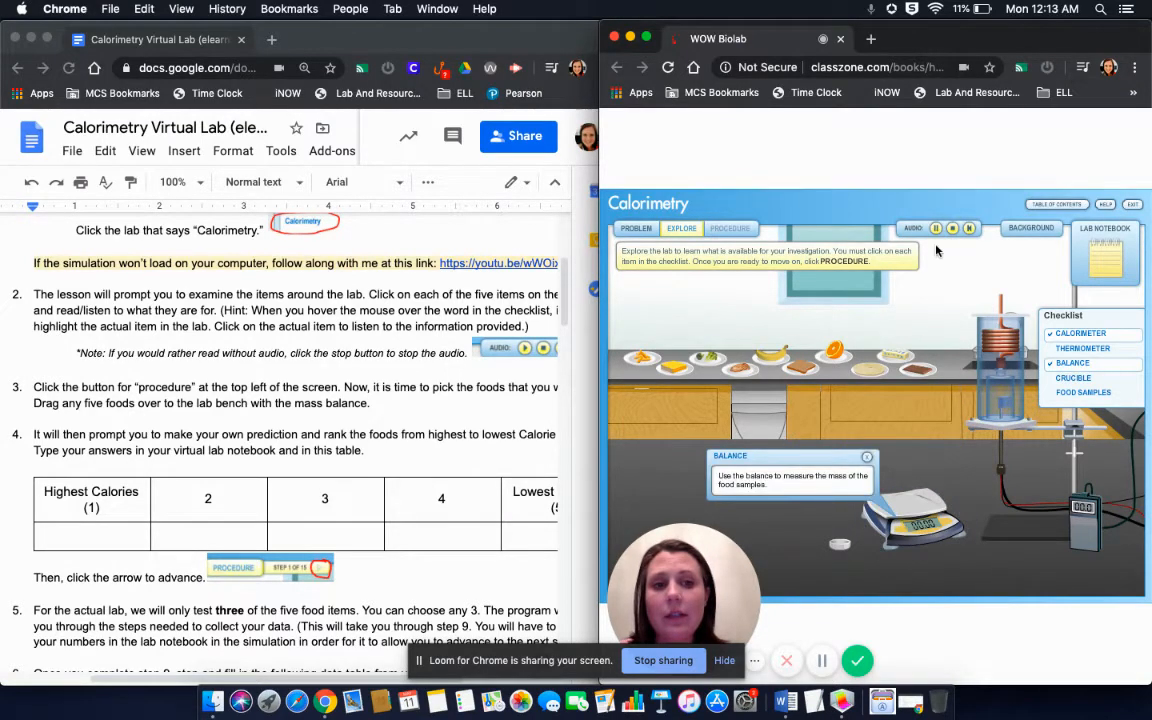
left_click(840, 545)
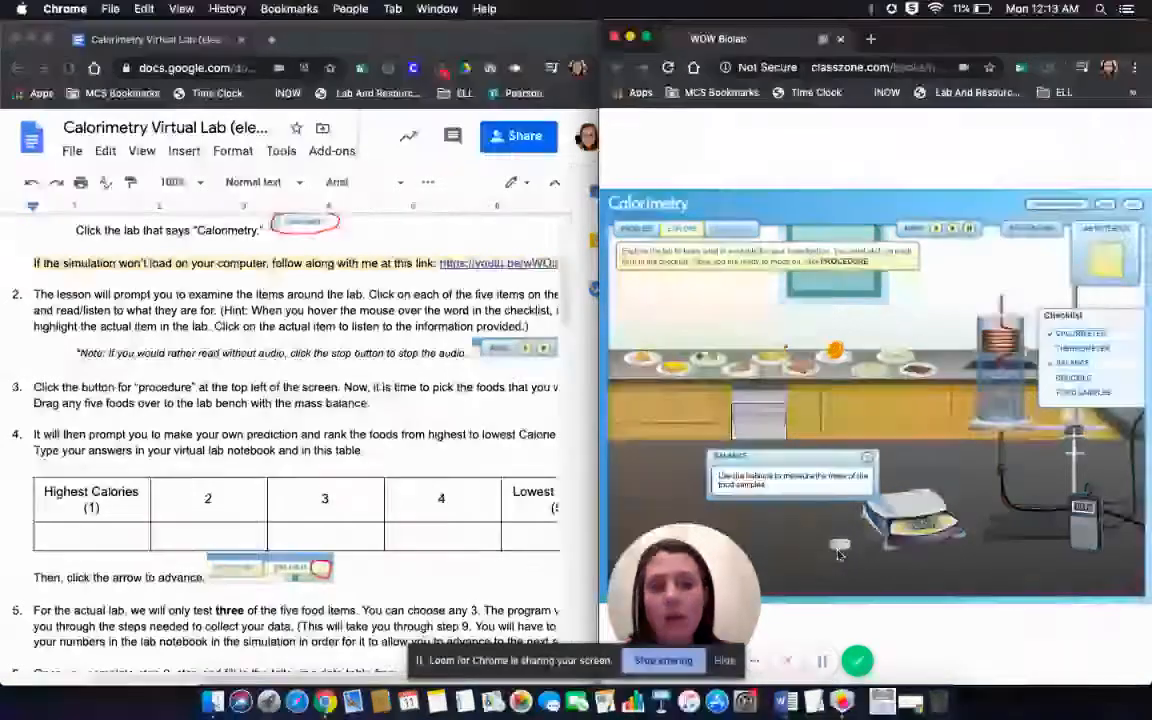
left_click(953, 230)
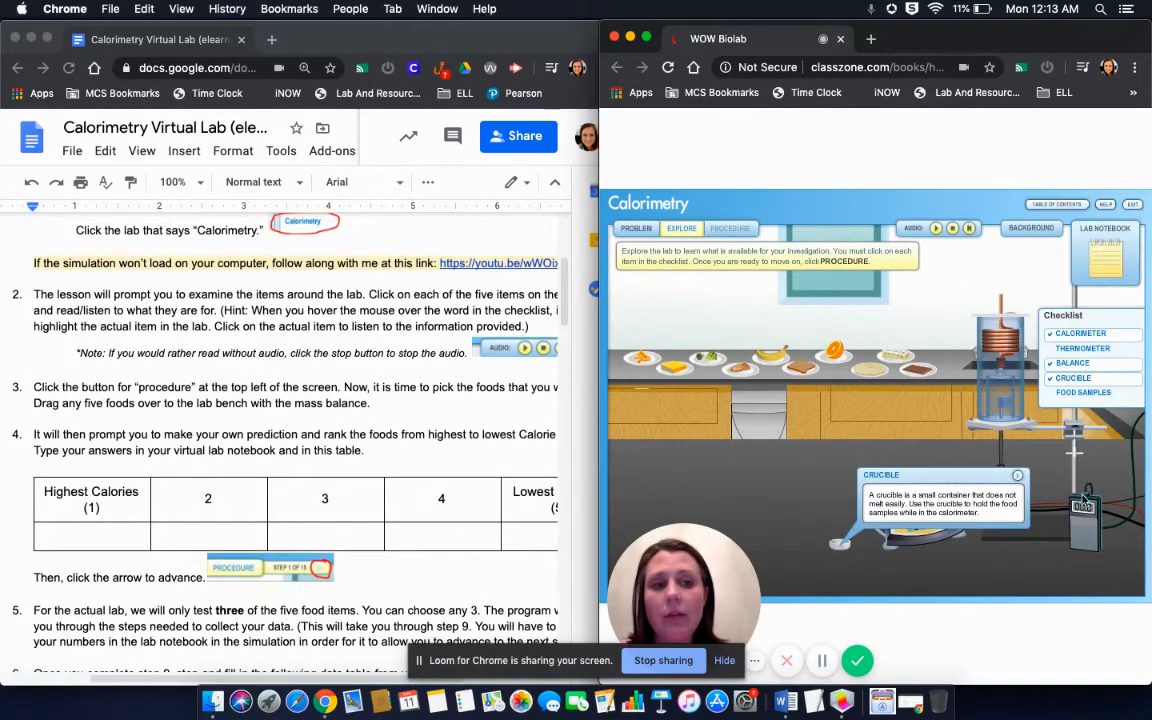
Step: Examine the thermometer and the food samples to complete the lab checklist, and close the food samples description
left_click(1000, 310)
left_click(953, 229)
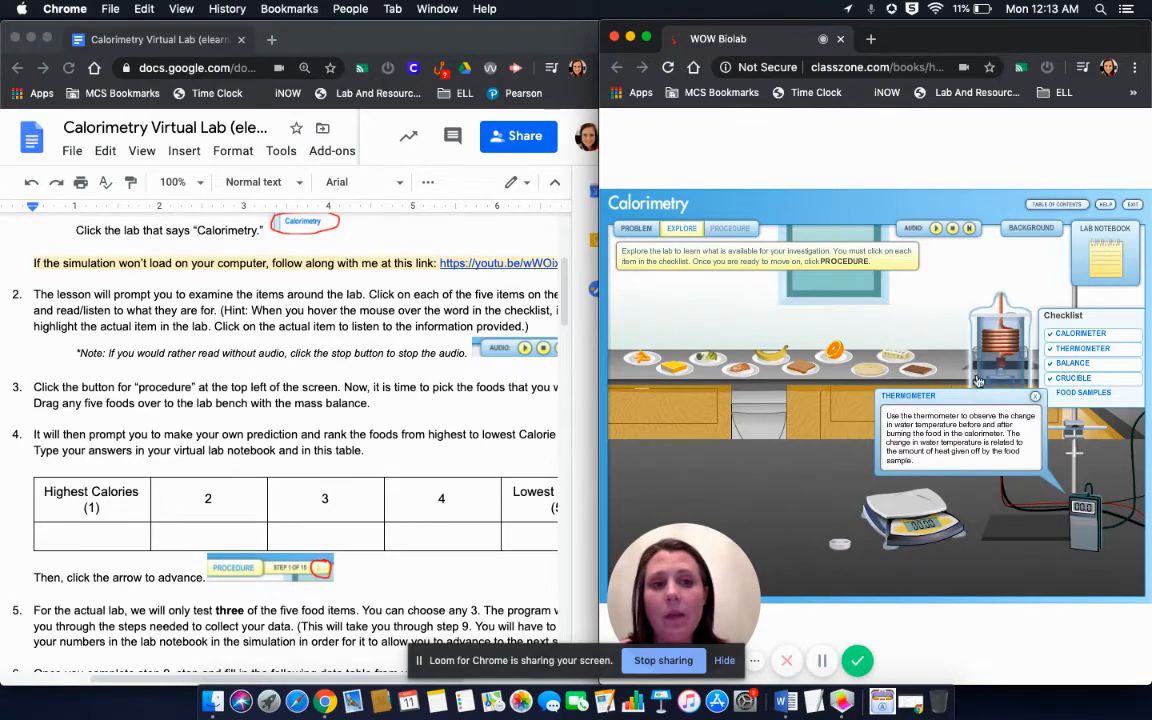
left_click(856, 370)
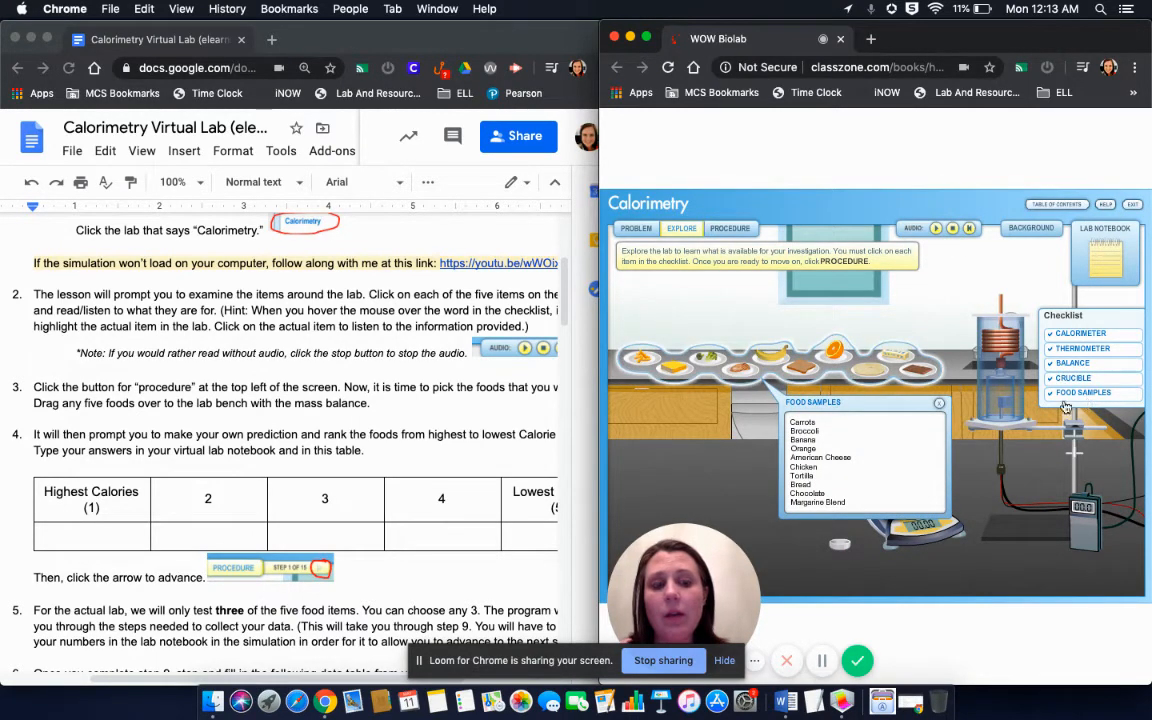
left_click(939, 406)
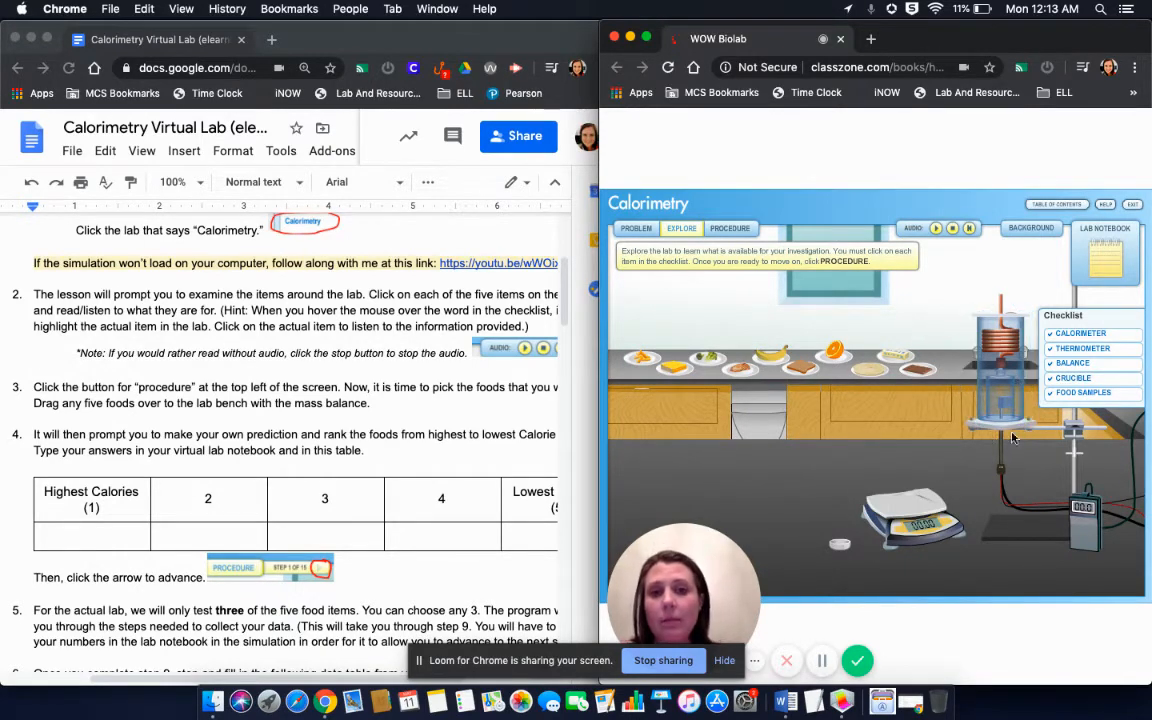
Step: Start the lab procedure and place broccoli, bread, tortilla, margarine blend and American cheese on the workbench
left_click(736, 231)
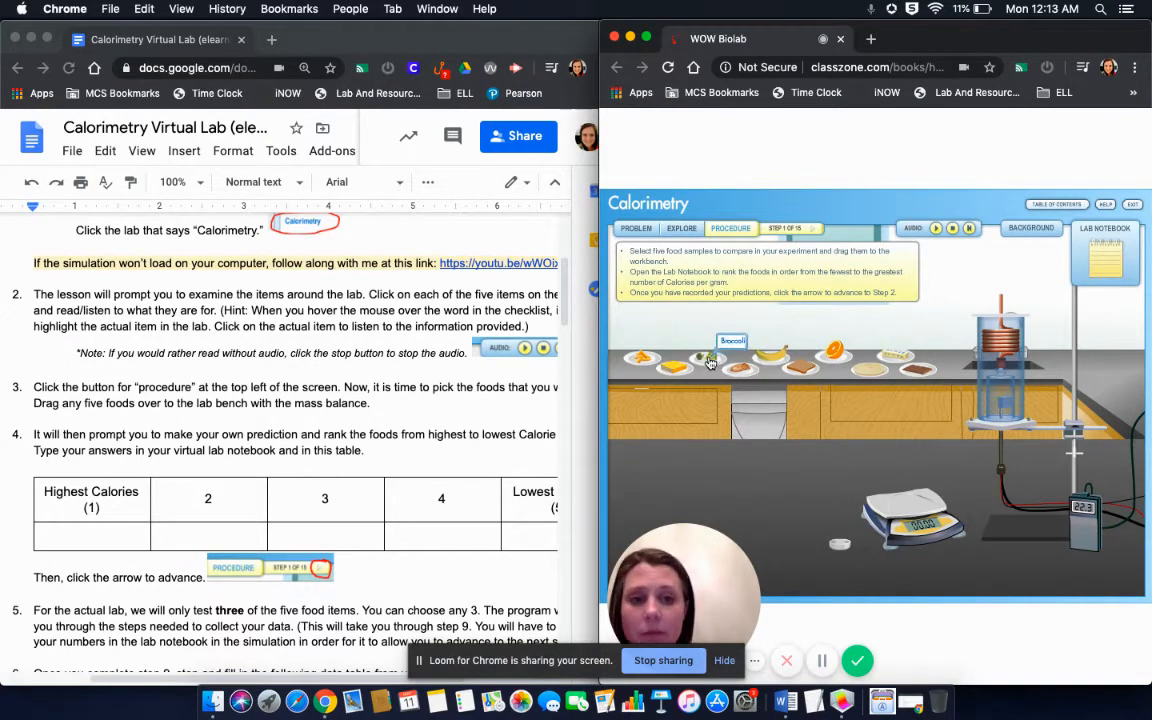
left_click_drag(713, 363, 680, 484)
left_click_drag(807, 370, 674, 502)
left_click_drag(877, 376, 768, 505)
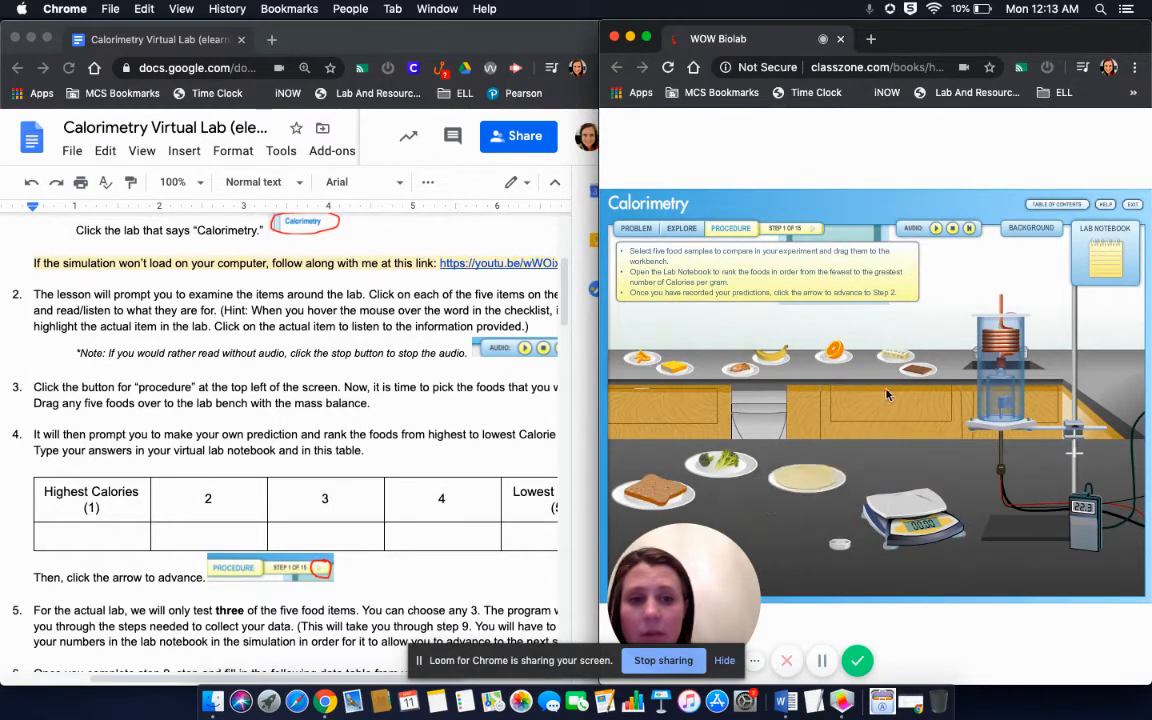
left_click_drag(898, 360, 763, 518)
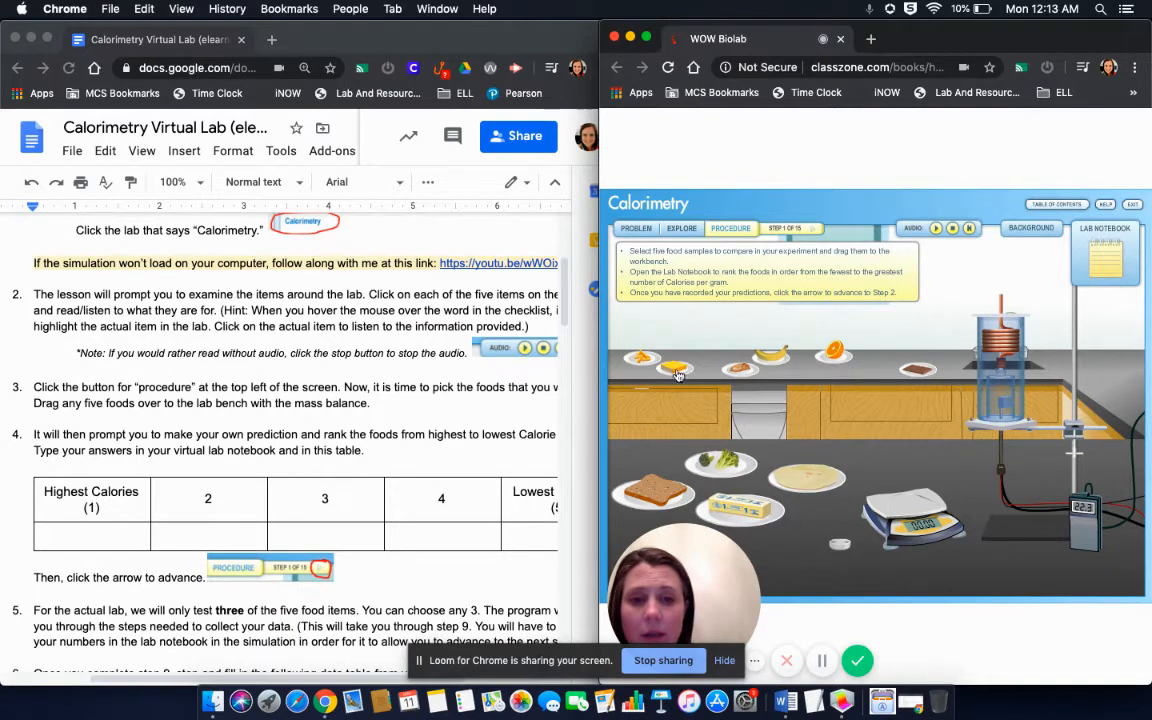
left_click_drag(682, 370, 806, 523)
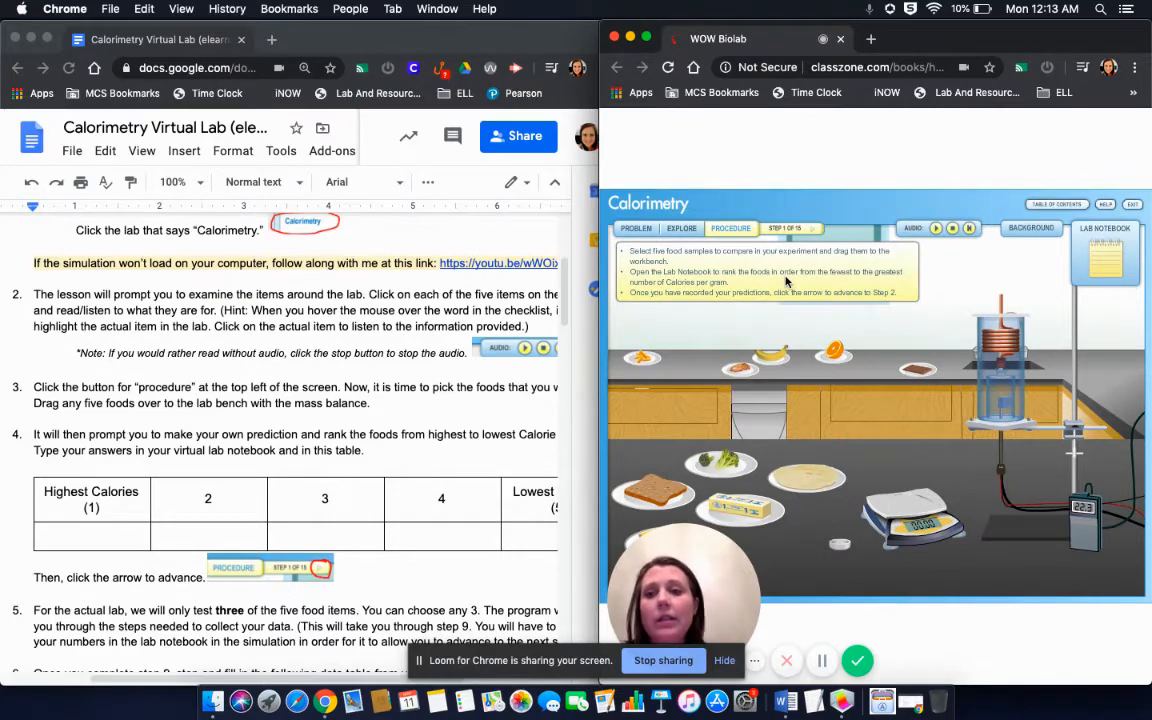
Step: Open the lab notebook's predictions page, move it clear of the food samples, and review the worksheet's prediction and data tables
left_click(1114, 272)
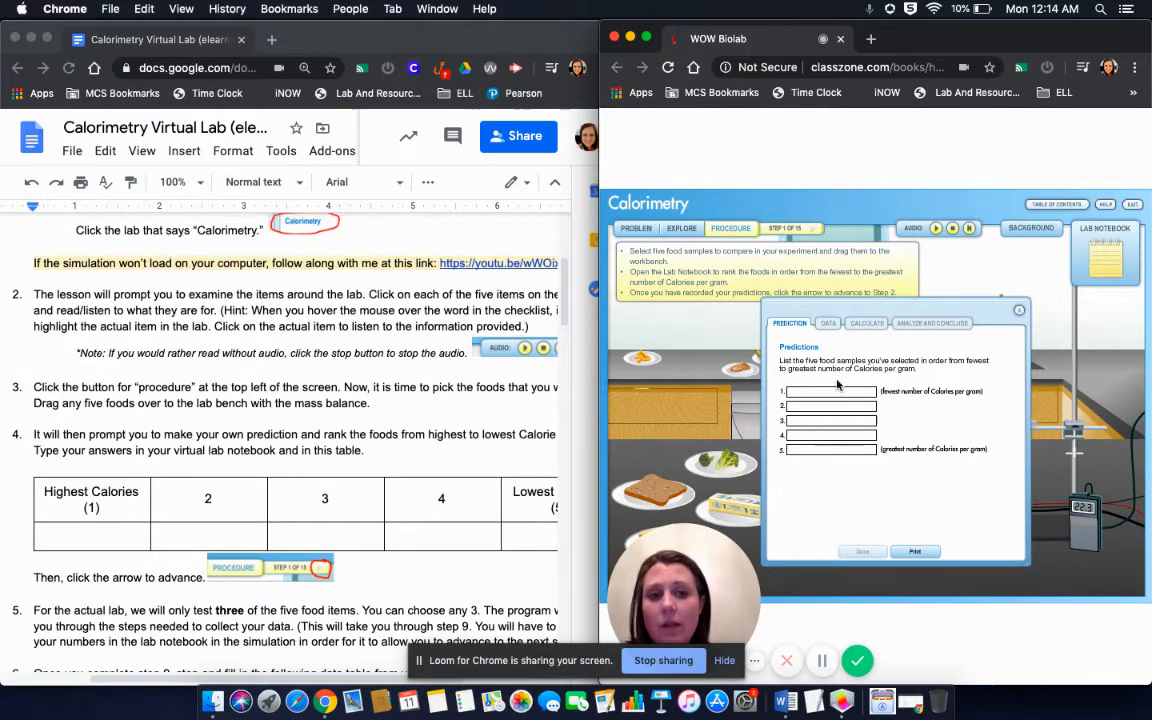
left_click_drag(908, 305, 1014, 315)
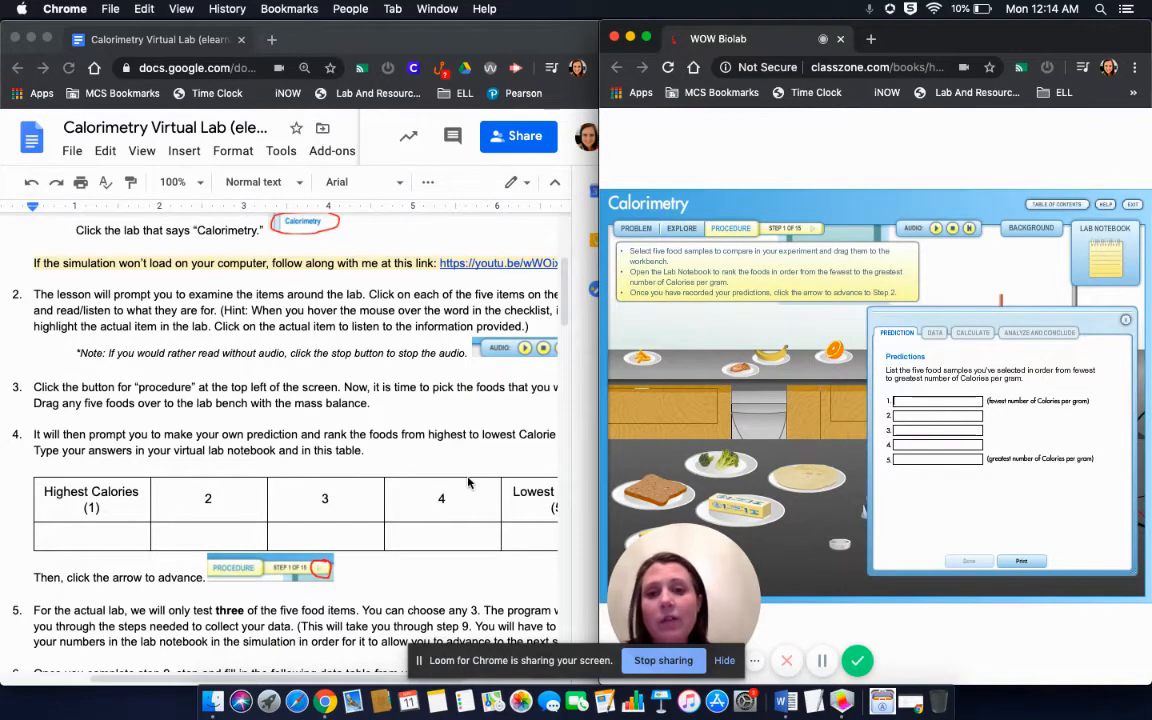
scroll(468, 484, "down", 5)
scroll(468, 484, "down", 3)
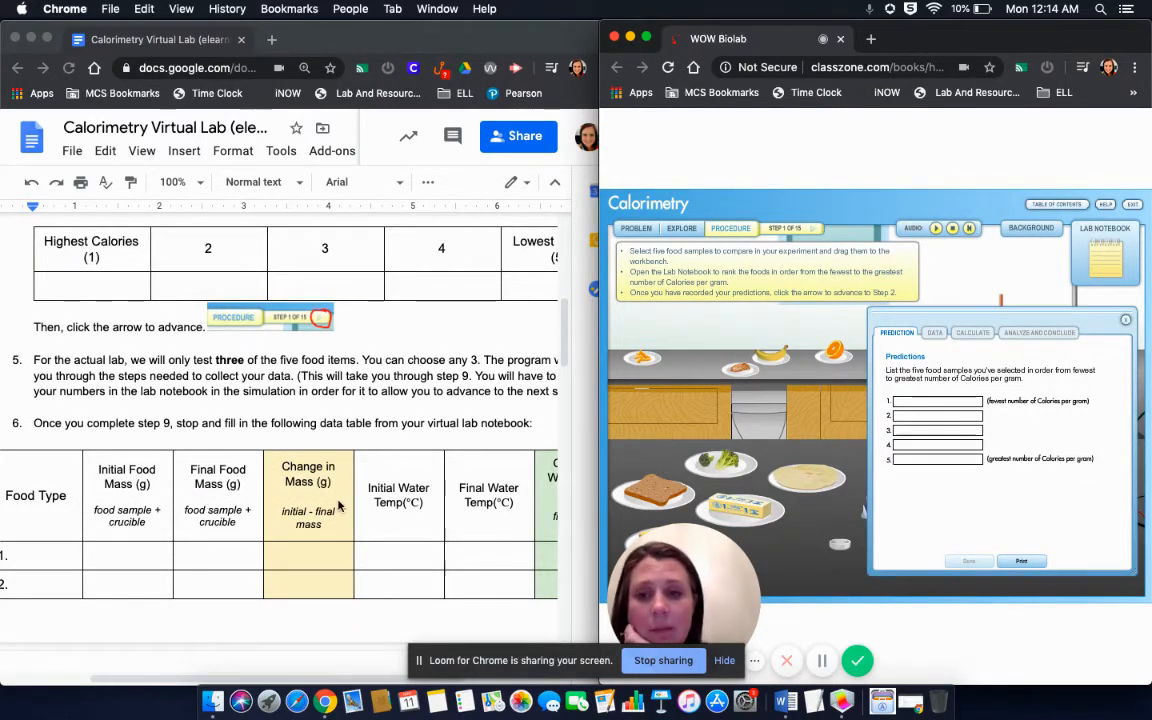
scroll(338, 507, "right", 2)
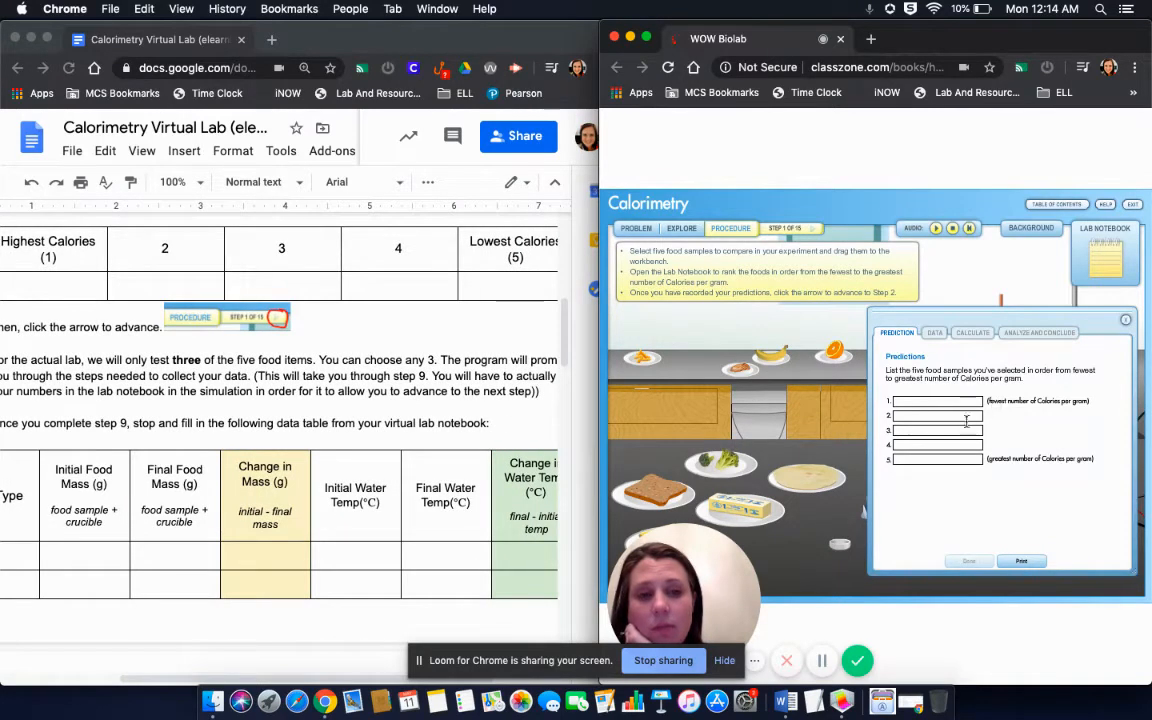
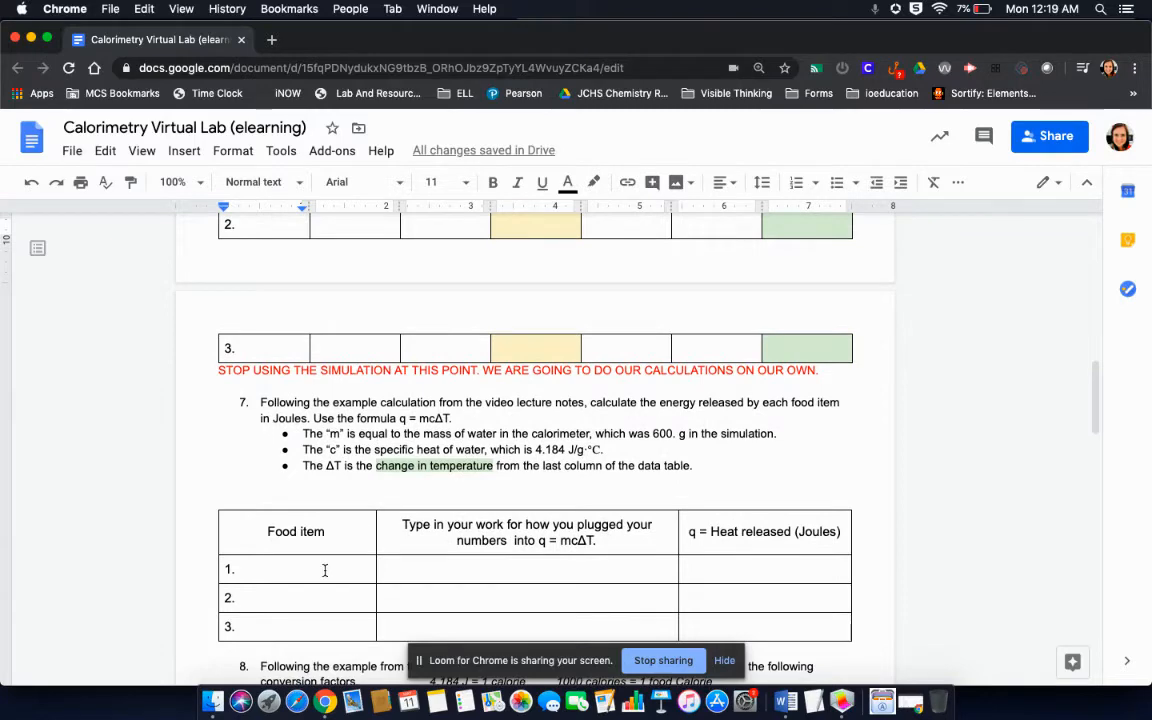
Step: Enter "brocolli" as the first food item in question 7's heat table and begin its work cell with "Q ="
left_click(325, 570)
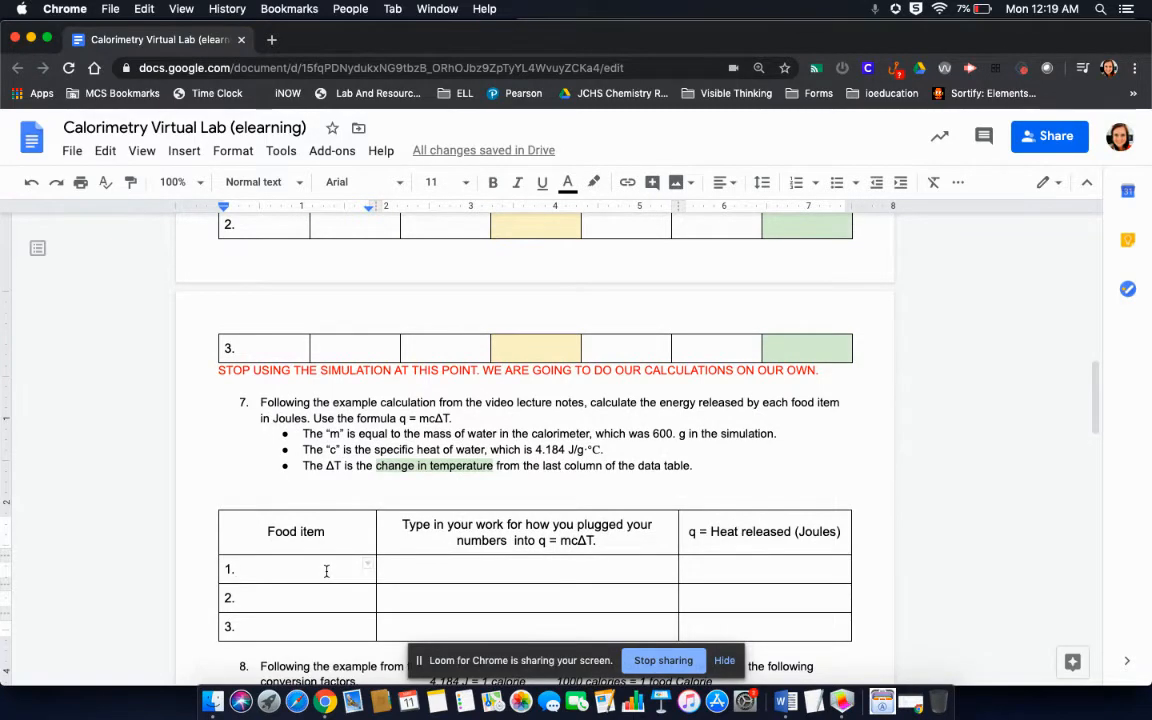
type("brocolli")
left_click(439, 577)
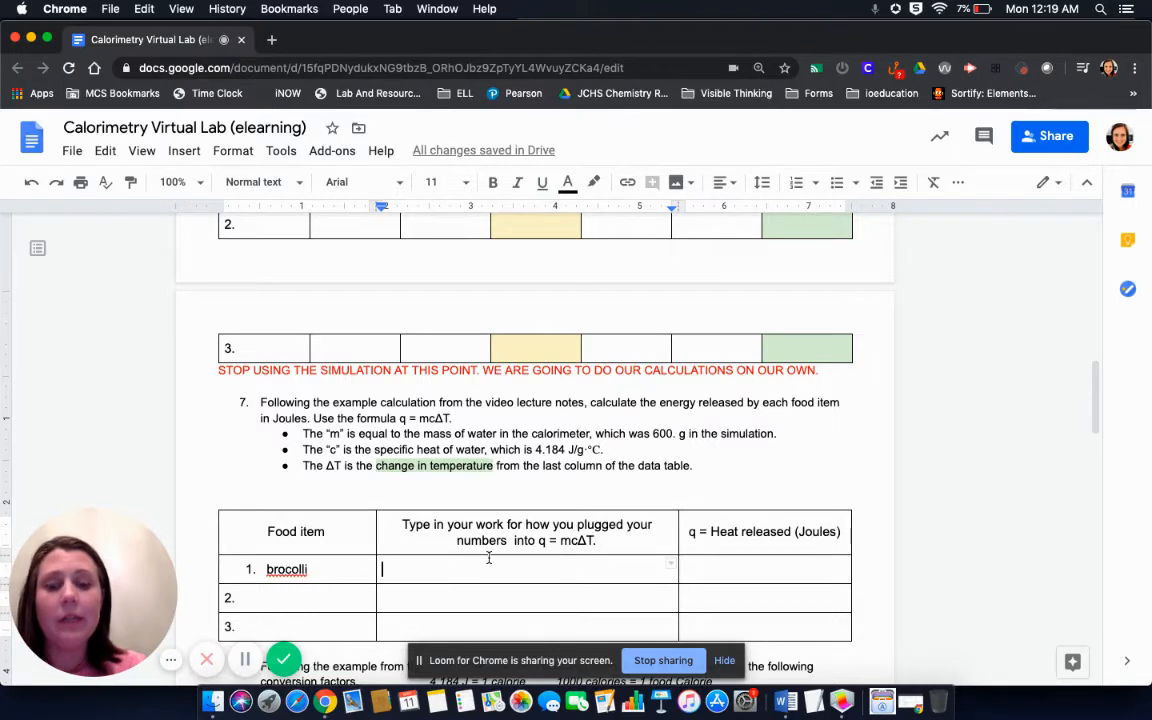
type("q")
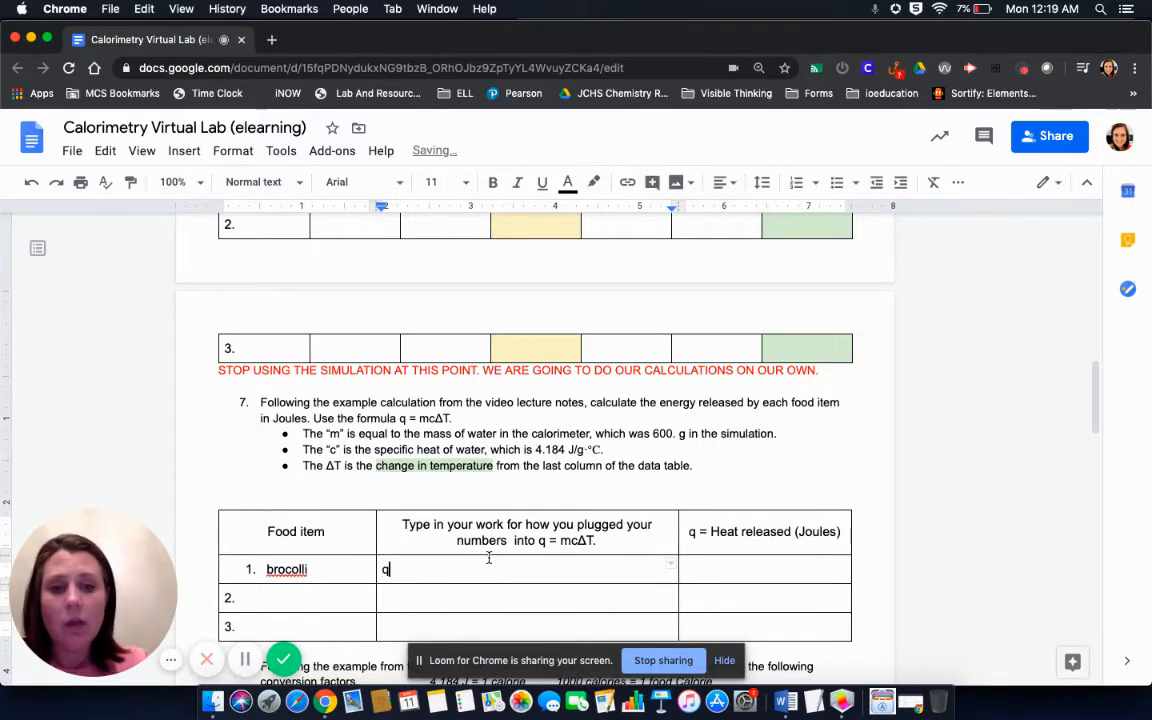
type(" =")
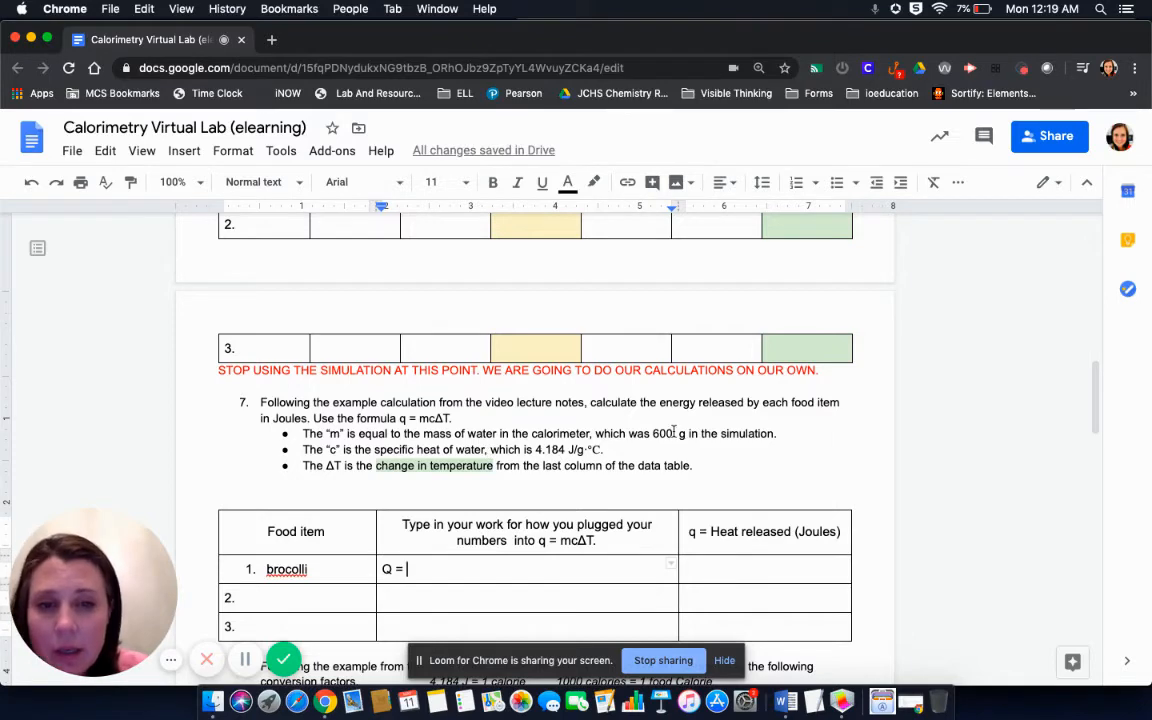
Step: Add the water mass and specific heat from the instructions to the broccoli work as "(600)(4.184)("
left_click_drag(651, 433, 681, 434)
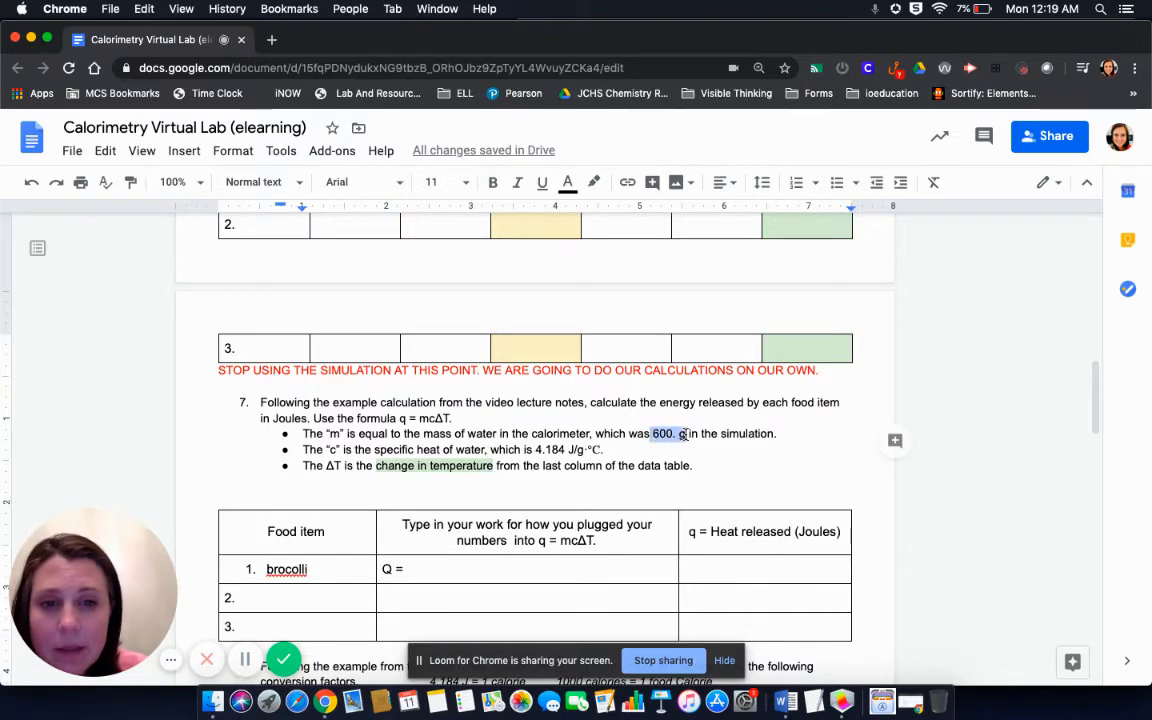
left_click(459, 566)
type("(600)(")
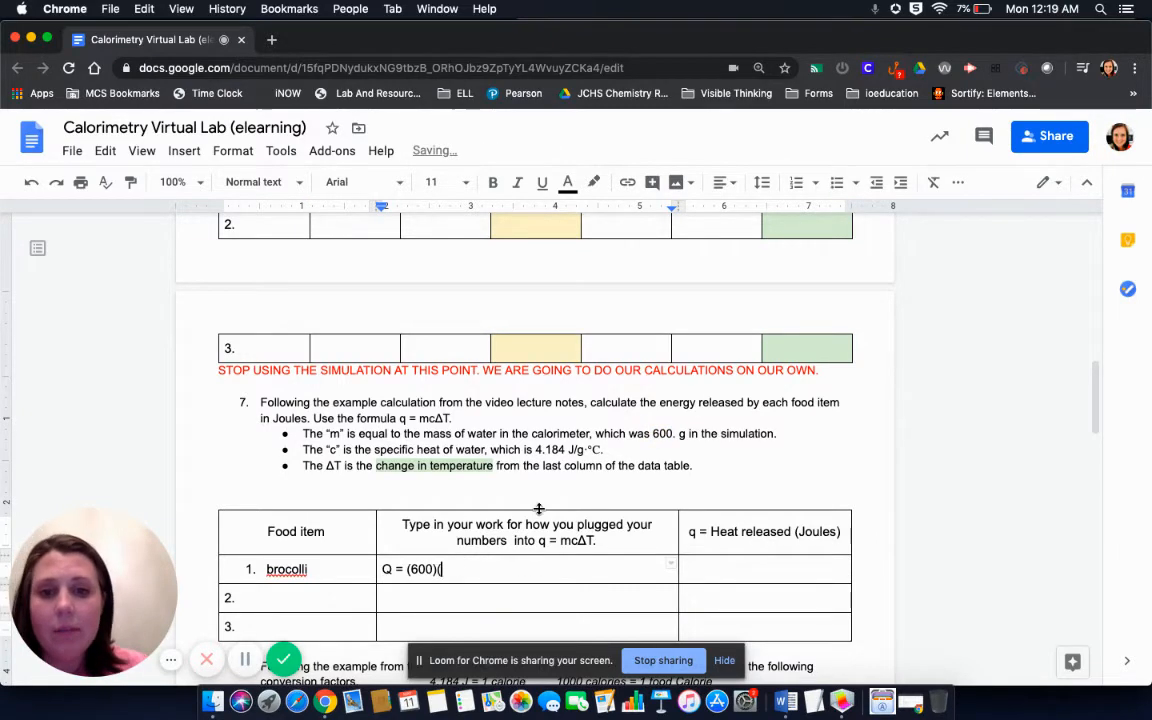
left_click_drag(566, 449, 535, 450)
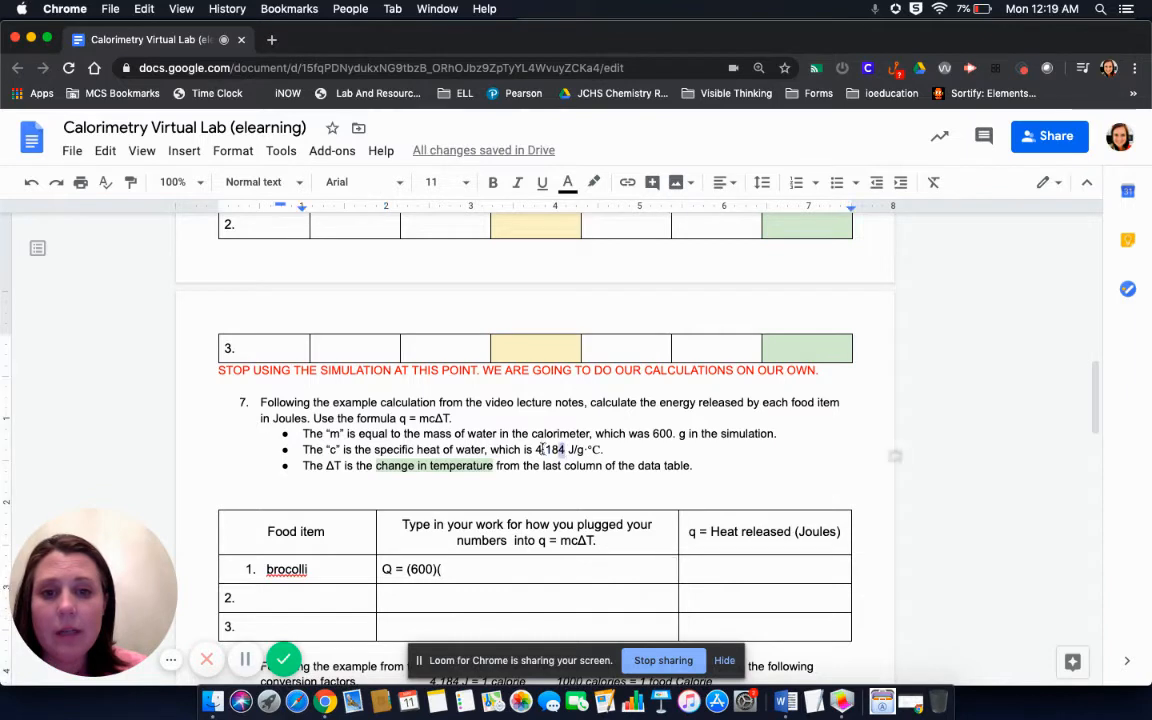
left_click(501, 569)
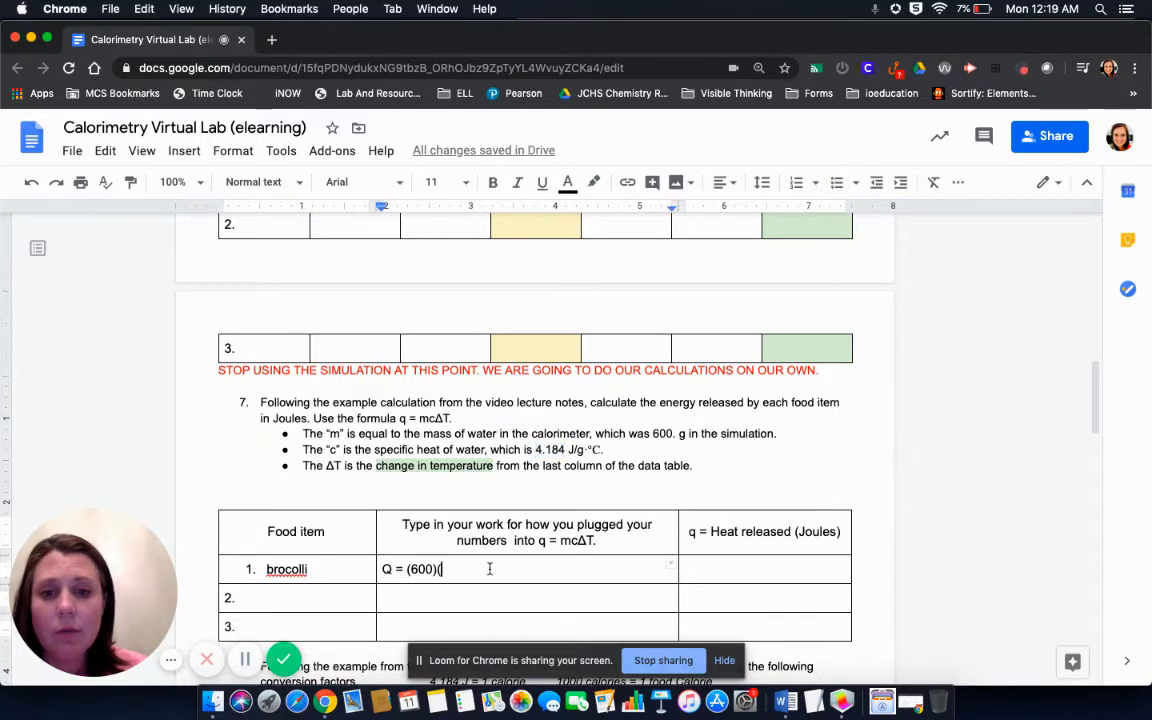
type("4.184")
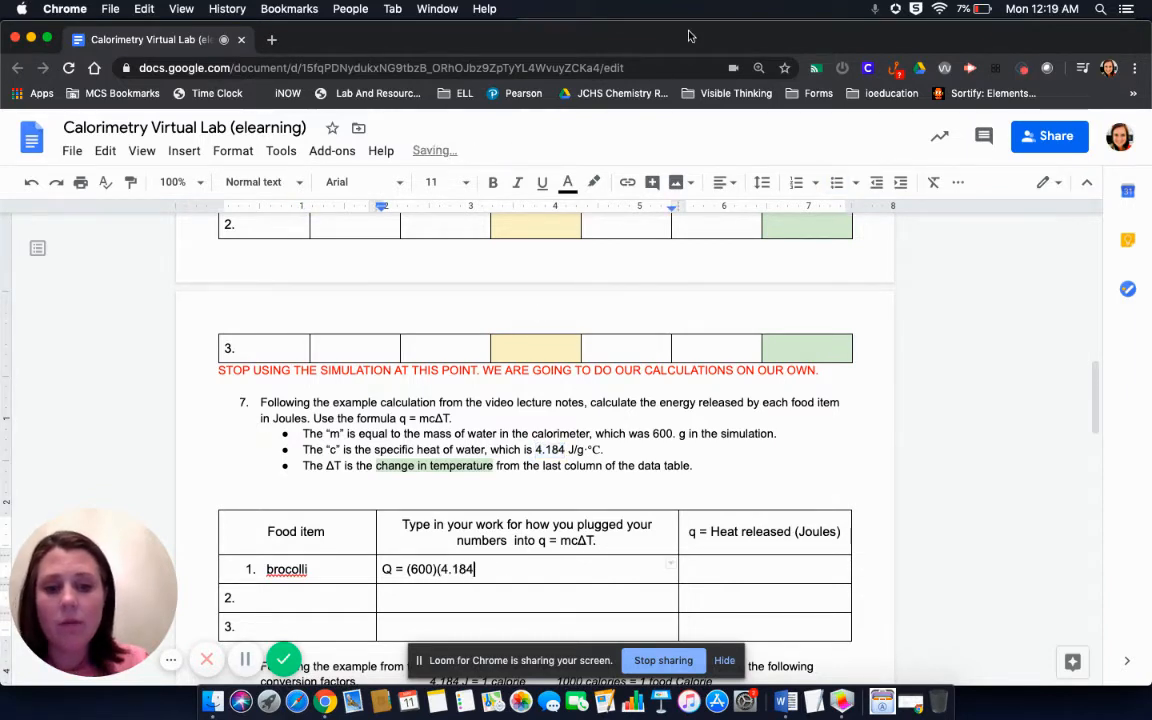
type(")")
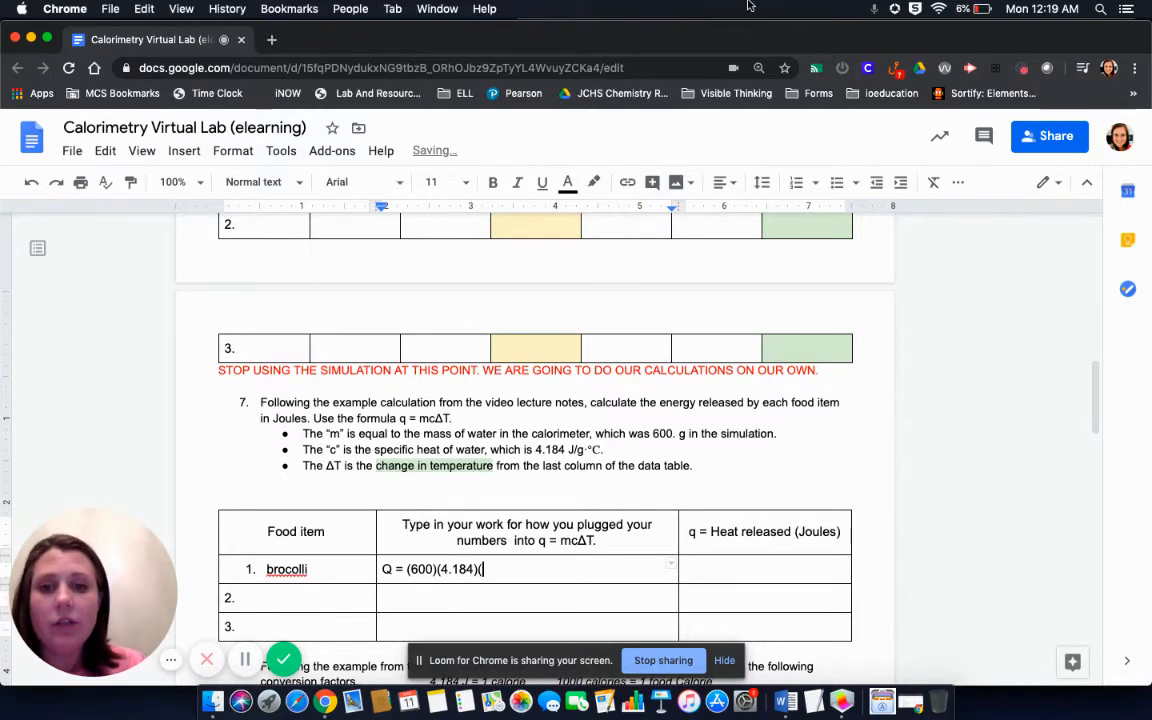
type("(")
Step: Look up broccoli's water temperature change in the data table and finish its work cell with "0.6) ="
scroll(541, 373, "up", 3)
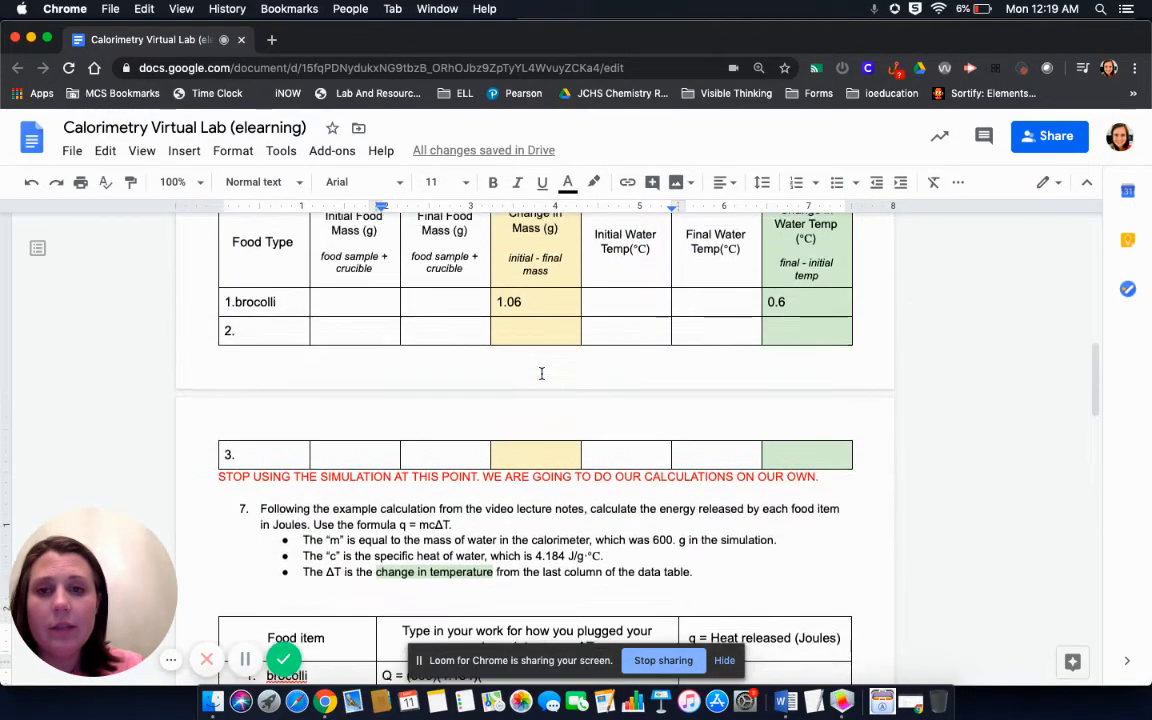
left_click_drag(801, 334, 767, 336)
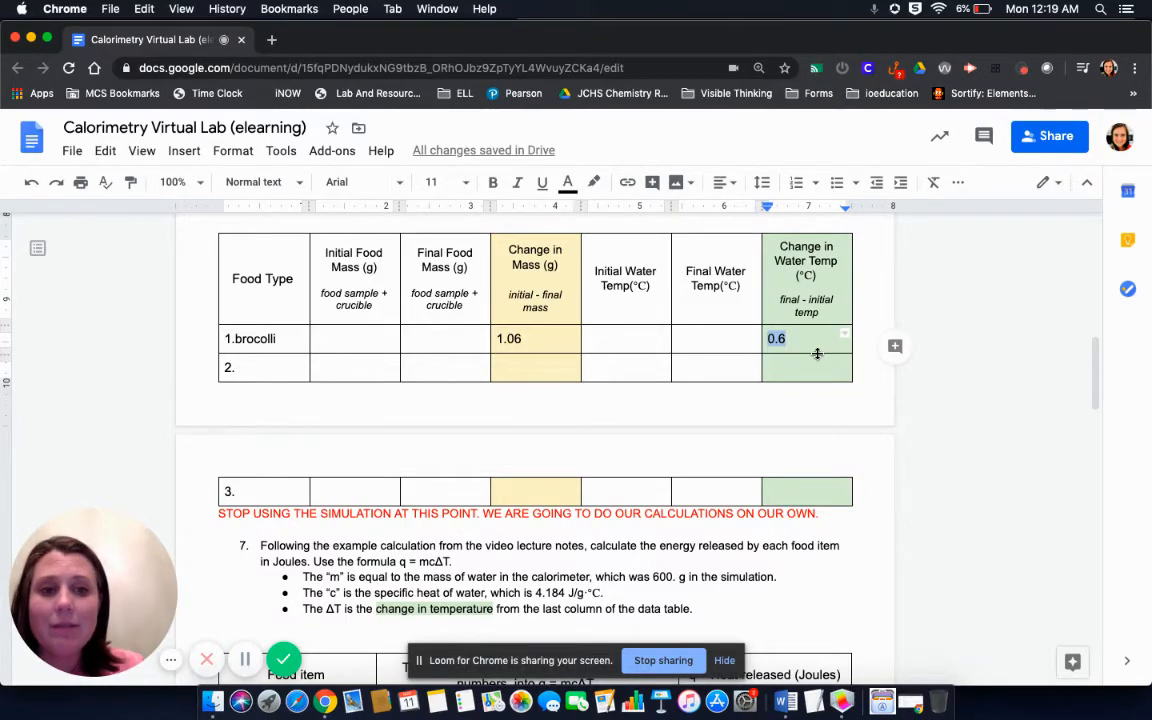
scroll(702, 414, "down", 3)
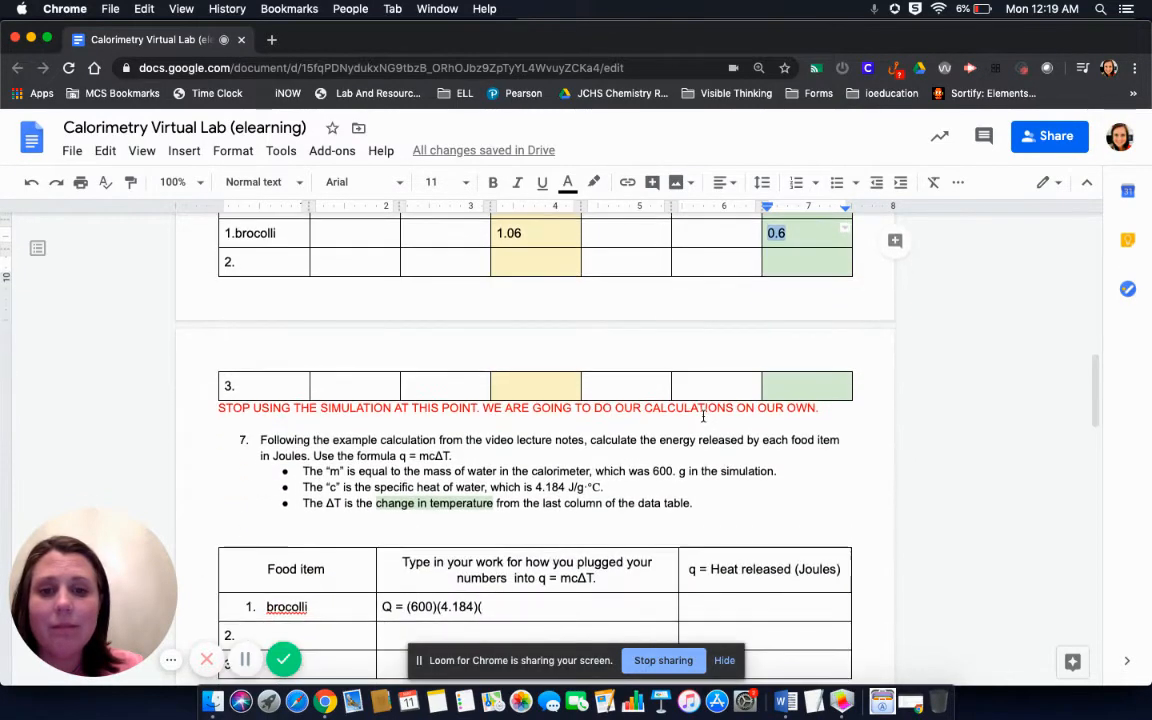
left_click(529, 580)
type("0.6) =")
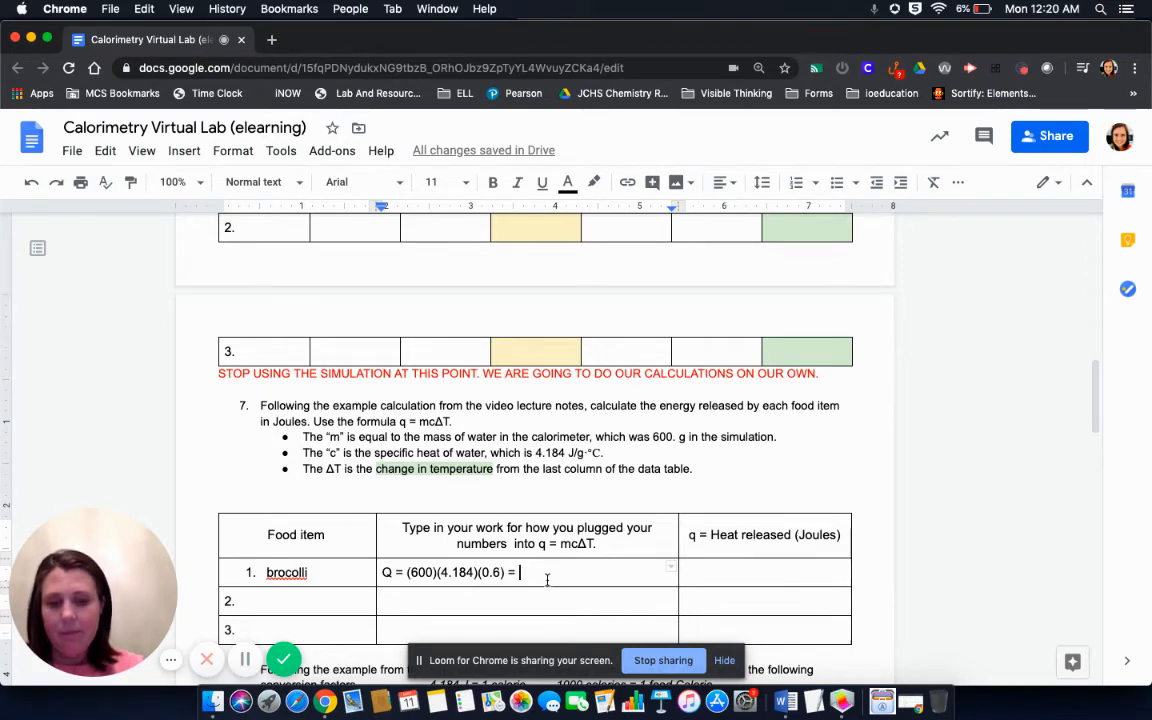
Step: Enter 1506.24 as the heat released in Joules for broccoli, correcting the mistyped digits
left_click(701, 572)
type("1506")
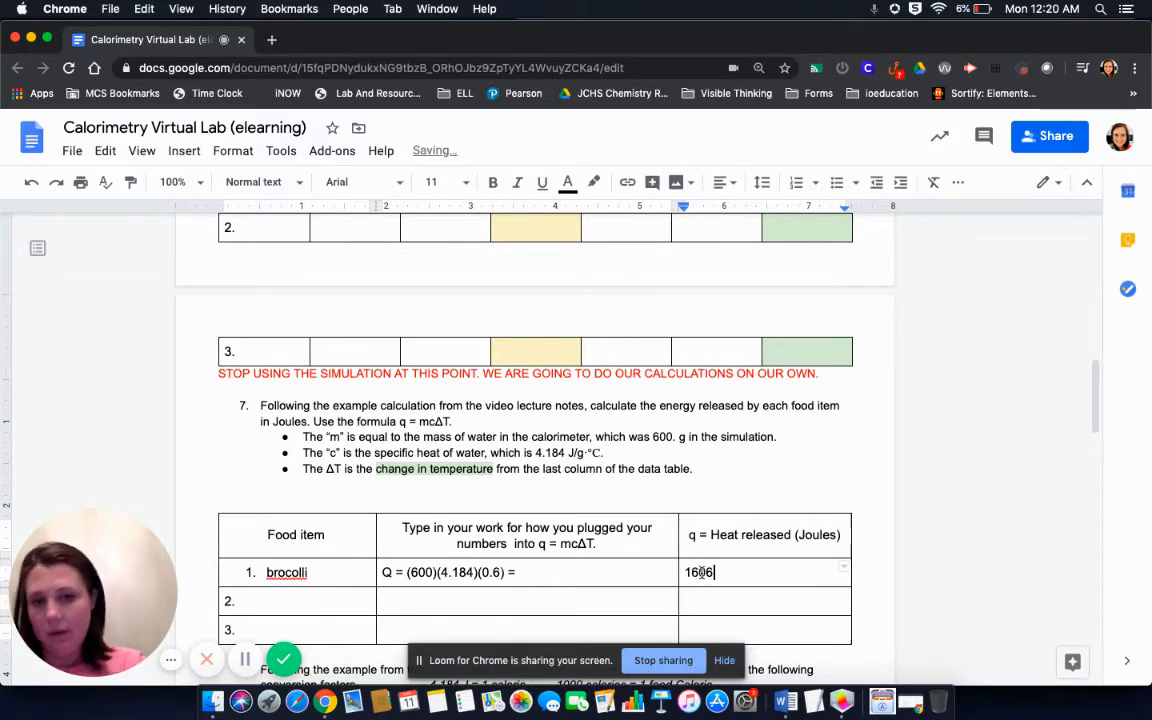
key("BackSpace")
key("BackSpace")
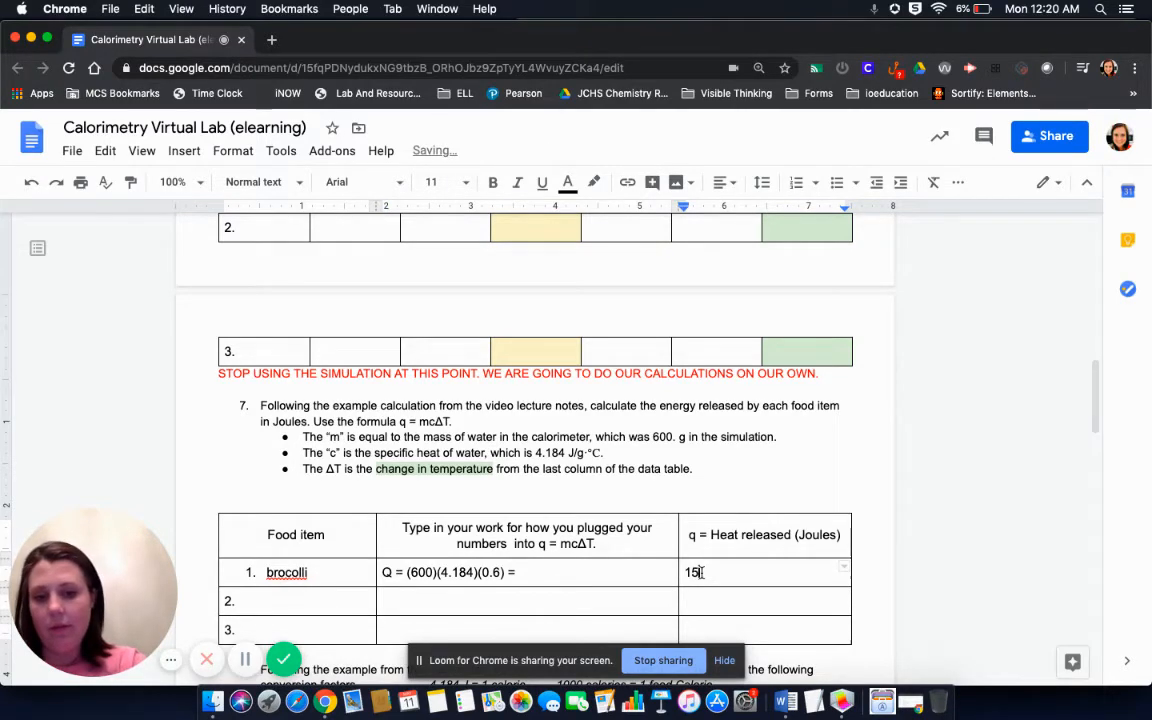
type("06.")
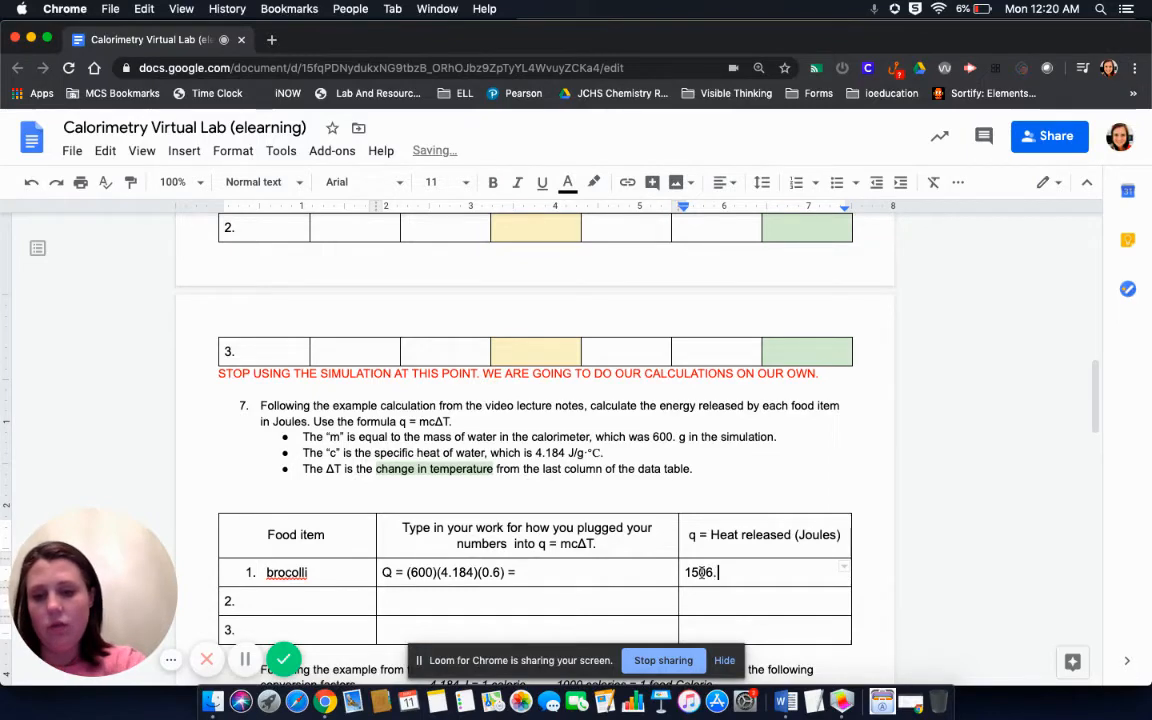
type("24")
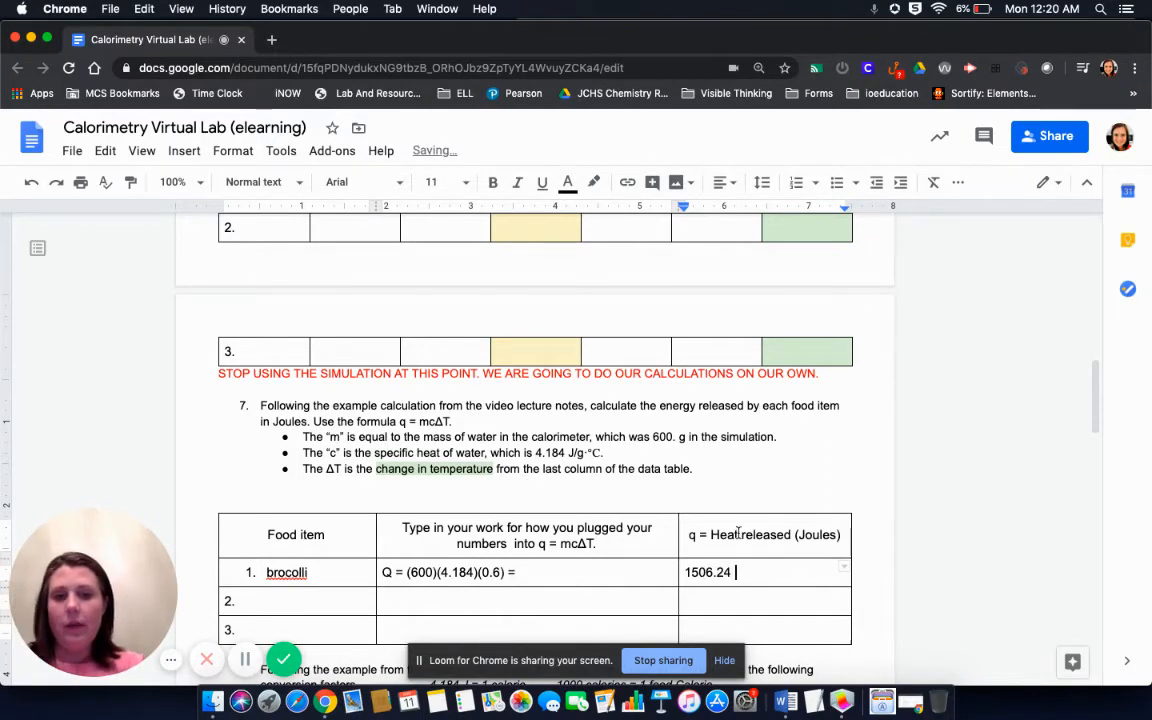
Step: Review the broccoli heat calculation and question 8's example for converting Joules to food Calories, including its results table
scroll(785, 512, "down", 2)
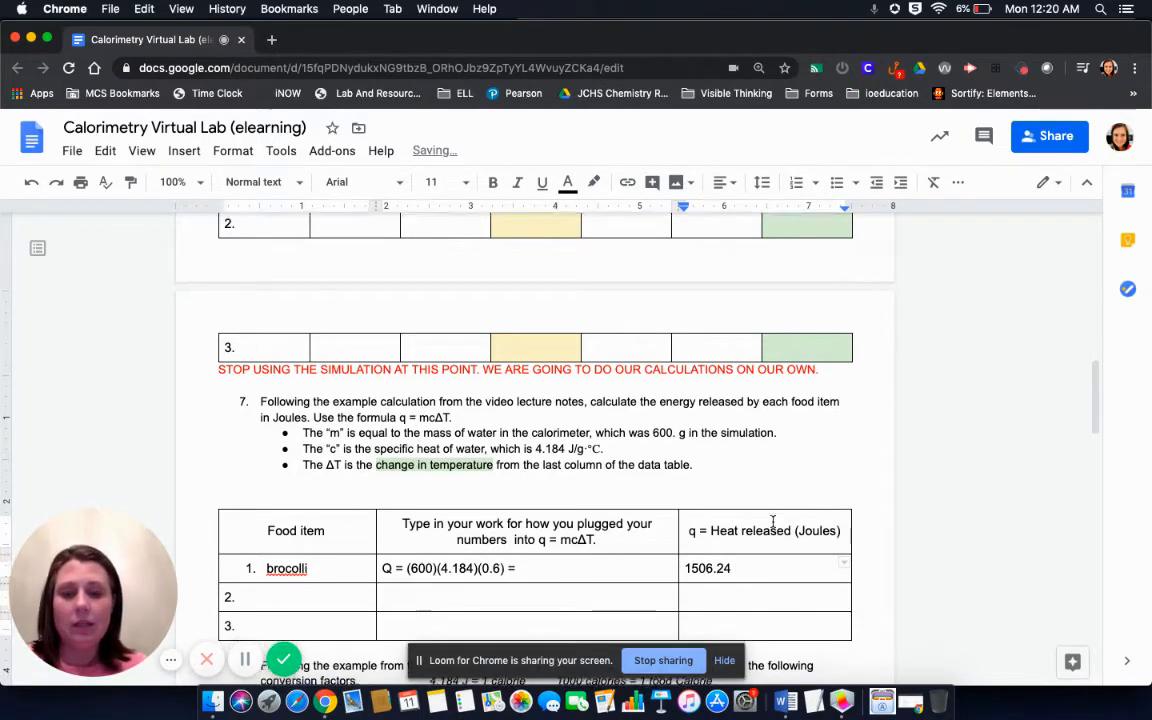
scroll(772, 521, "down", 2)
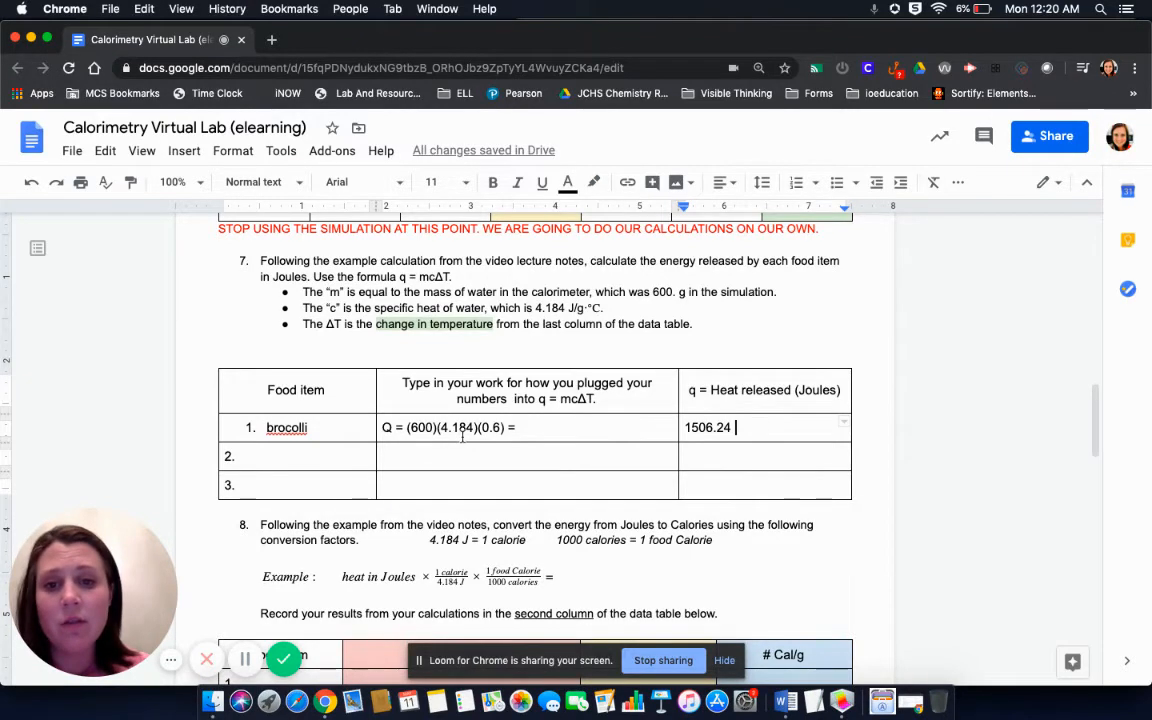
left_click_drag(408, 427, 477, 427)
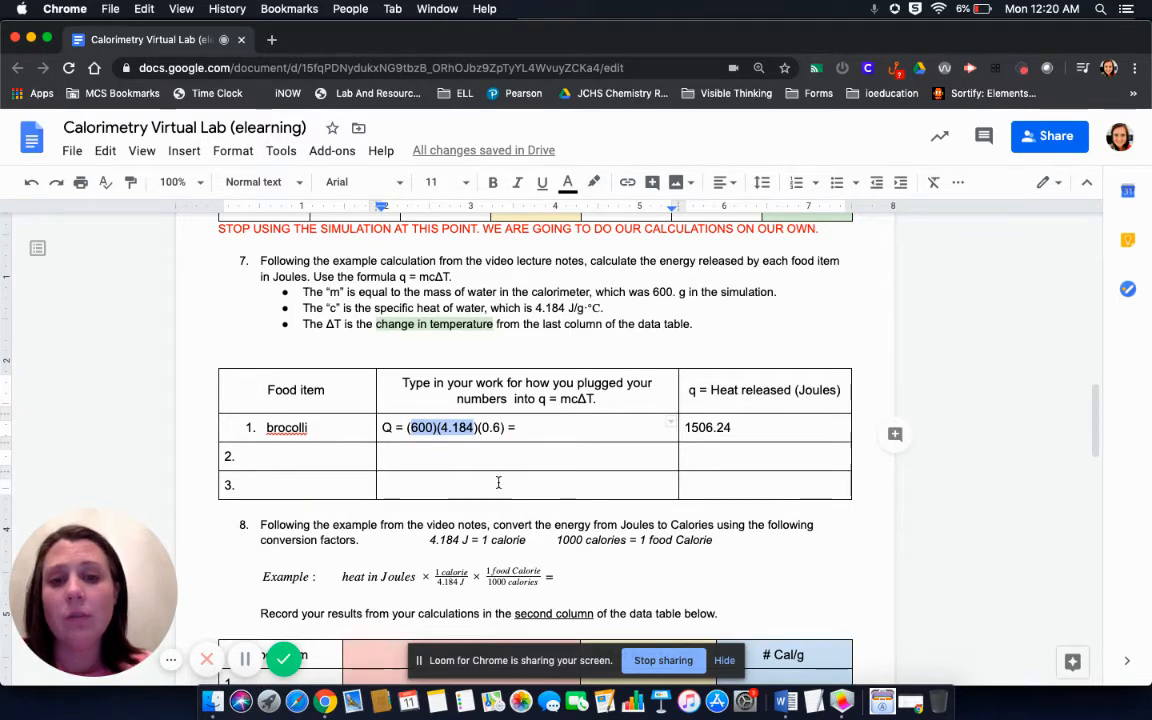
scroll(496, 480, "down", 1)
left_click(595, 552)
scroll(595, 552, "down", 4)
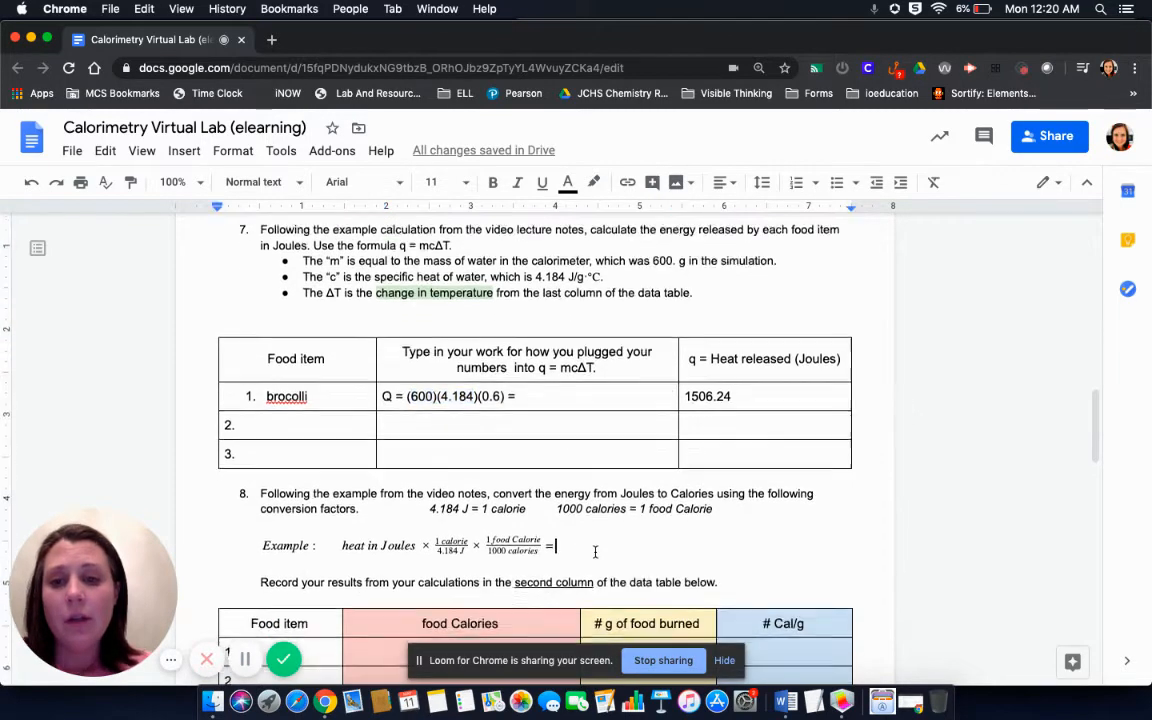
scroll(595, 552, "down", 1)
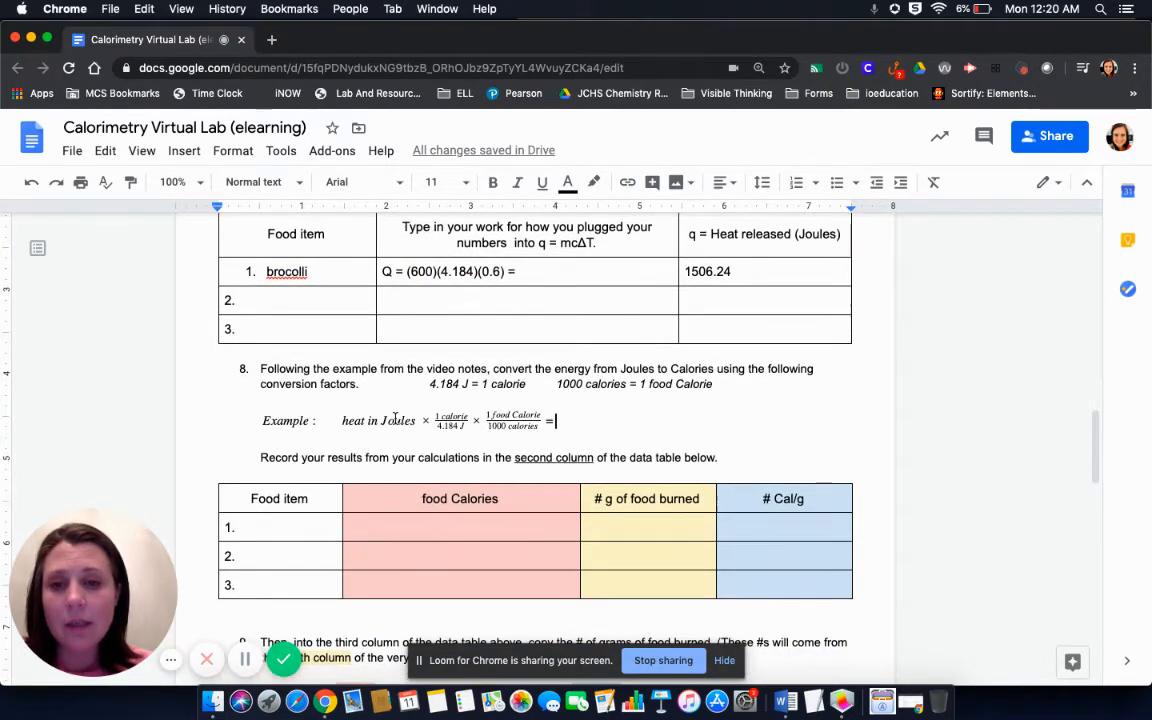
scroll(394, 431, "down", 1)
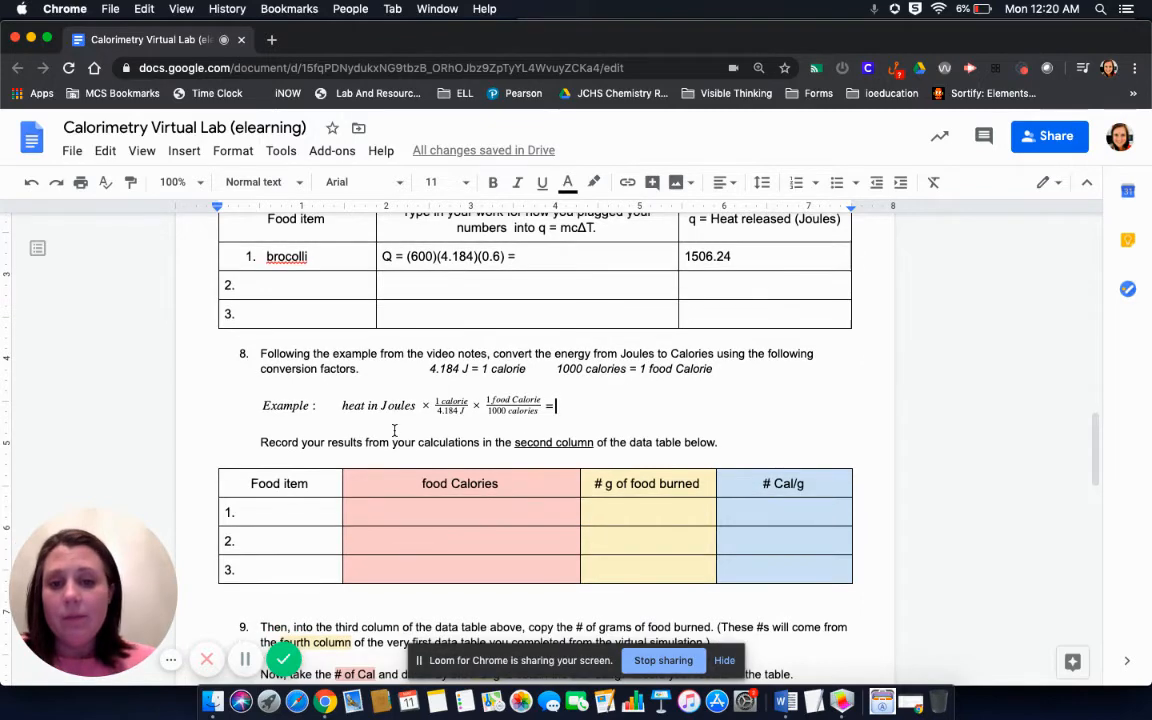
scroll(571, 412, "up", 3)
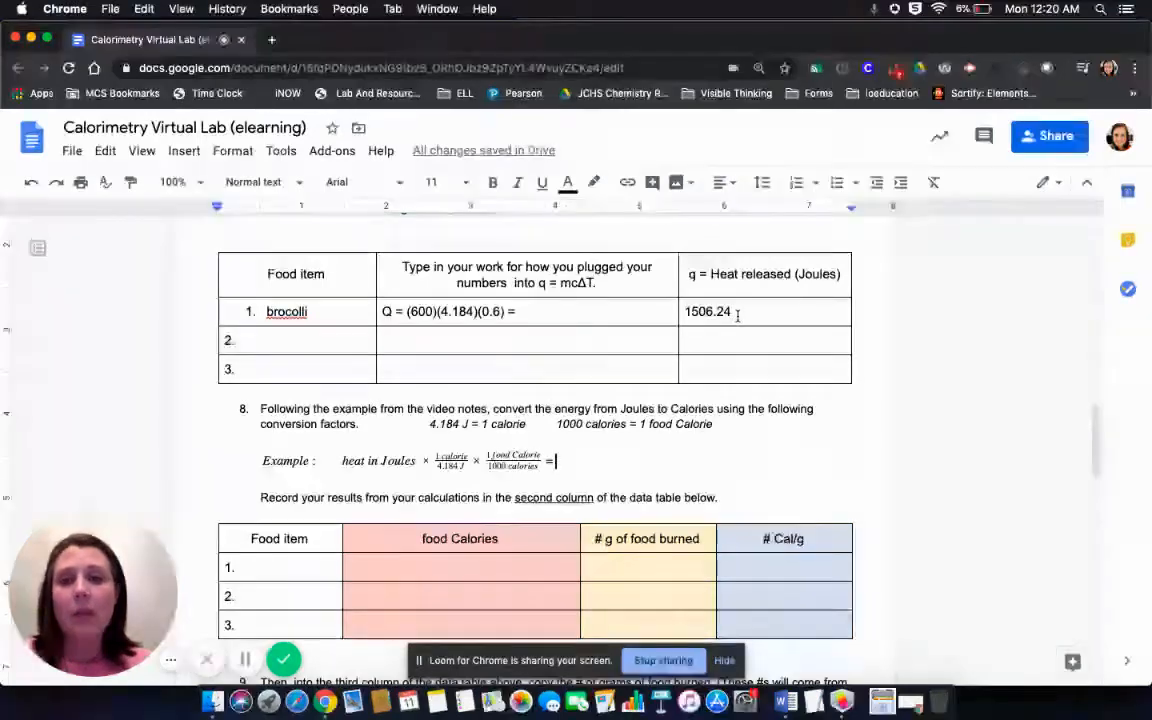
scroll(517, 513, "down", 1)
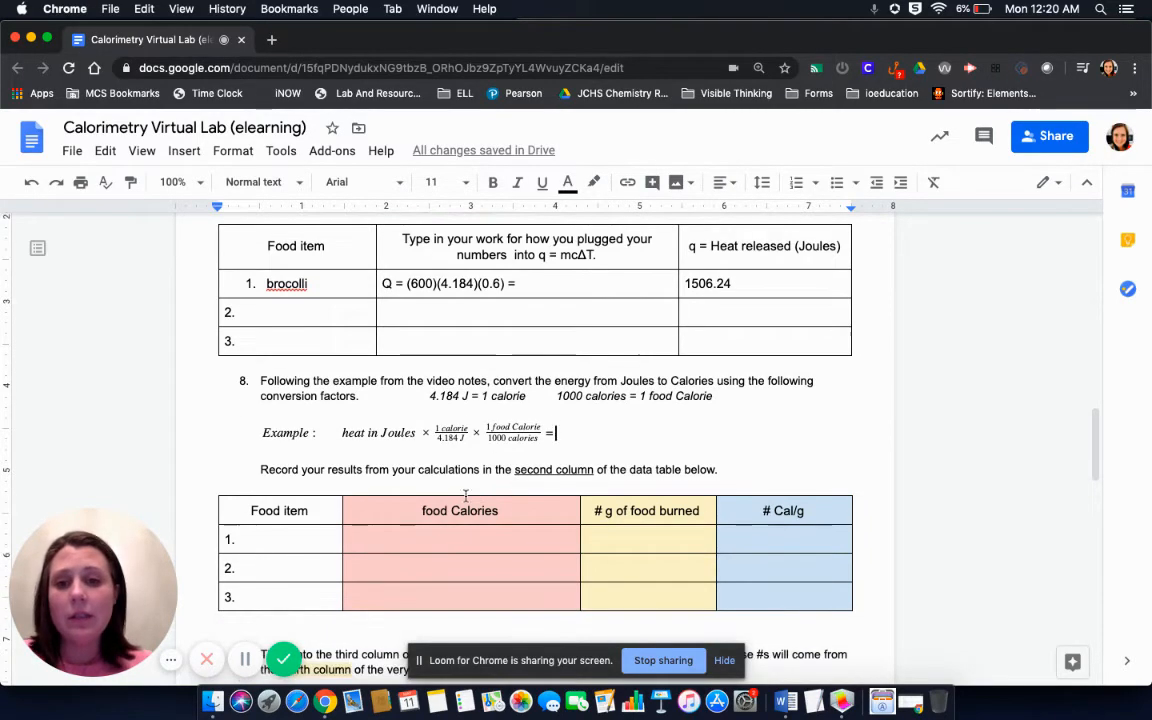
Step: Insert 1506.24 before "heat in Joules" in question 8's example conversion equation
left_click(358, 433)
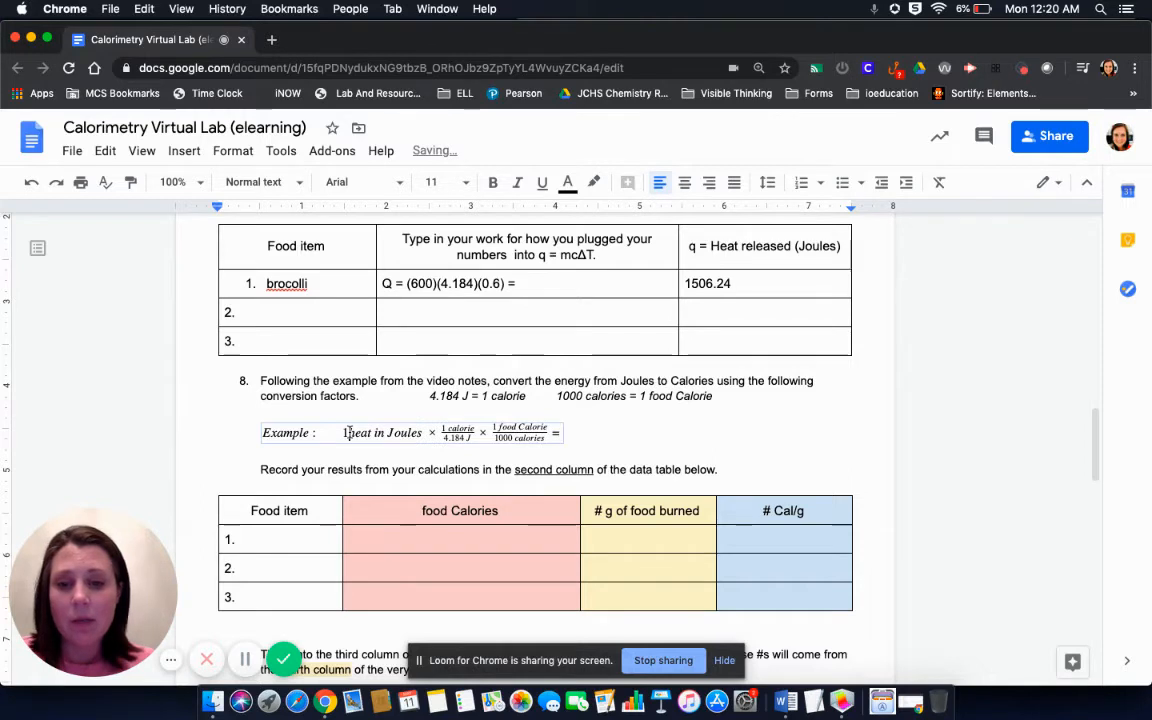
type("1506")
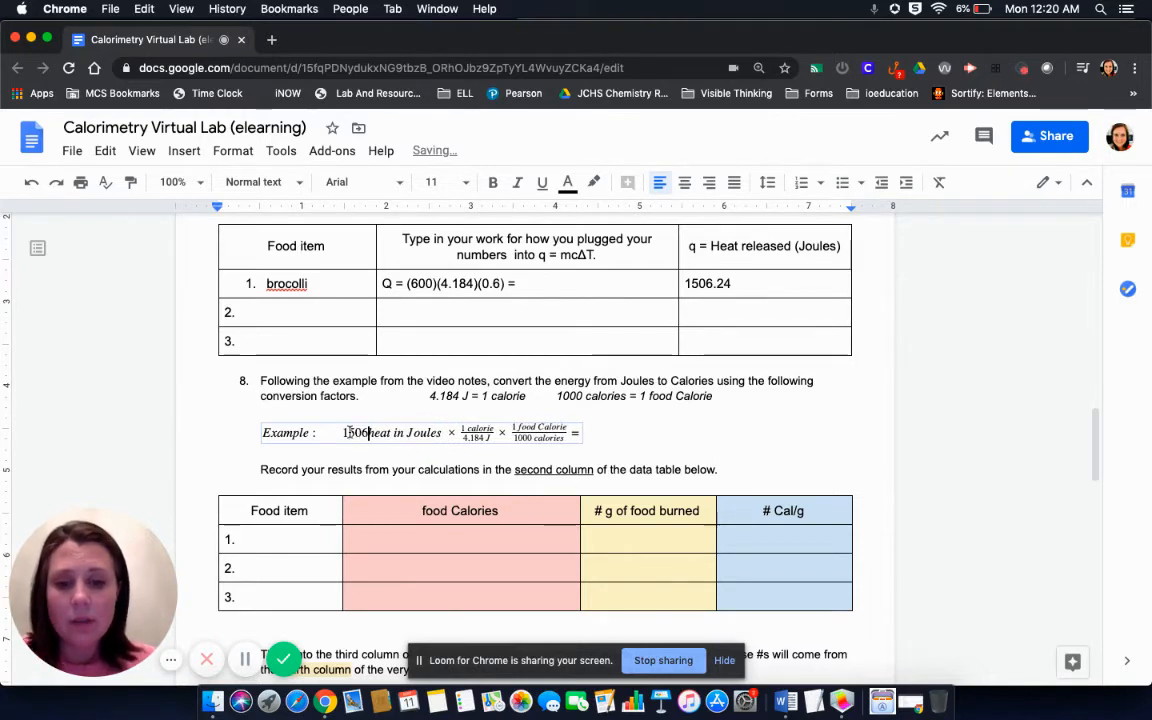
type(".24")
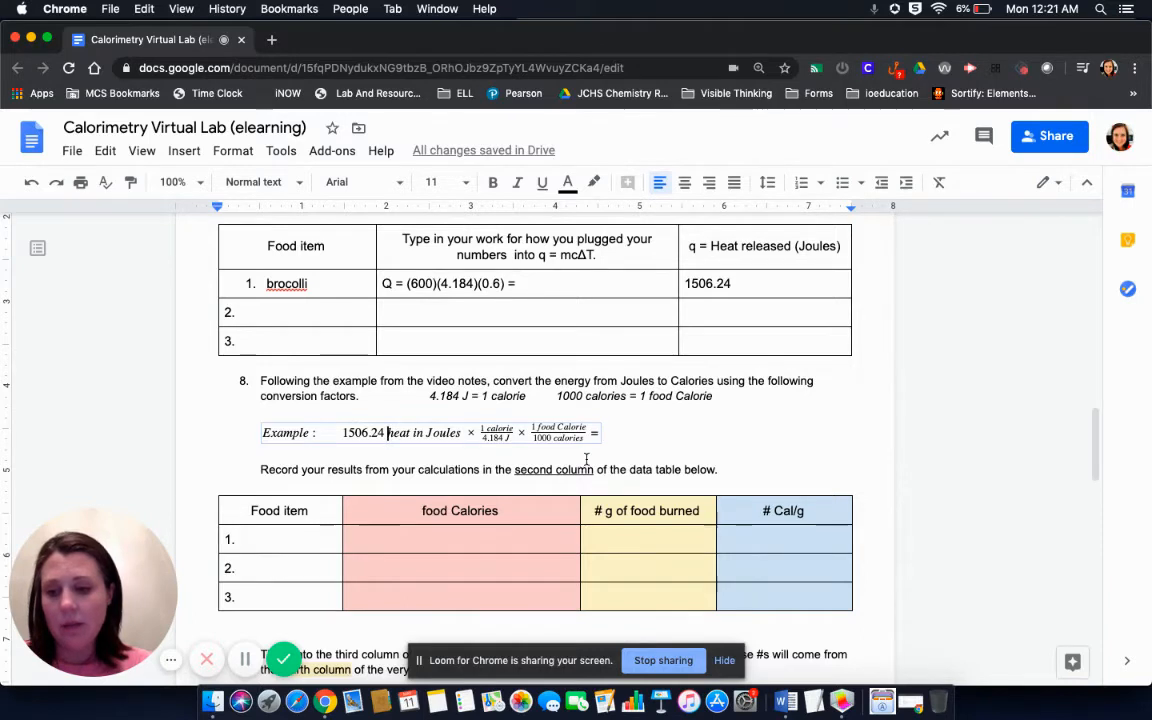
Step: Fill the first row of question 8's table with 0.36 food Calories and "brocolli" as the food item
left_click(453, 543)
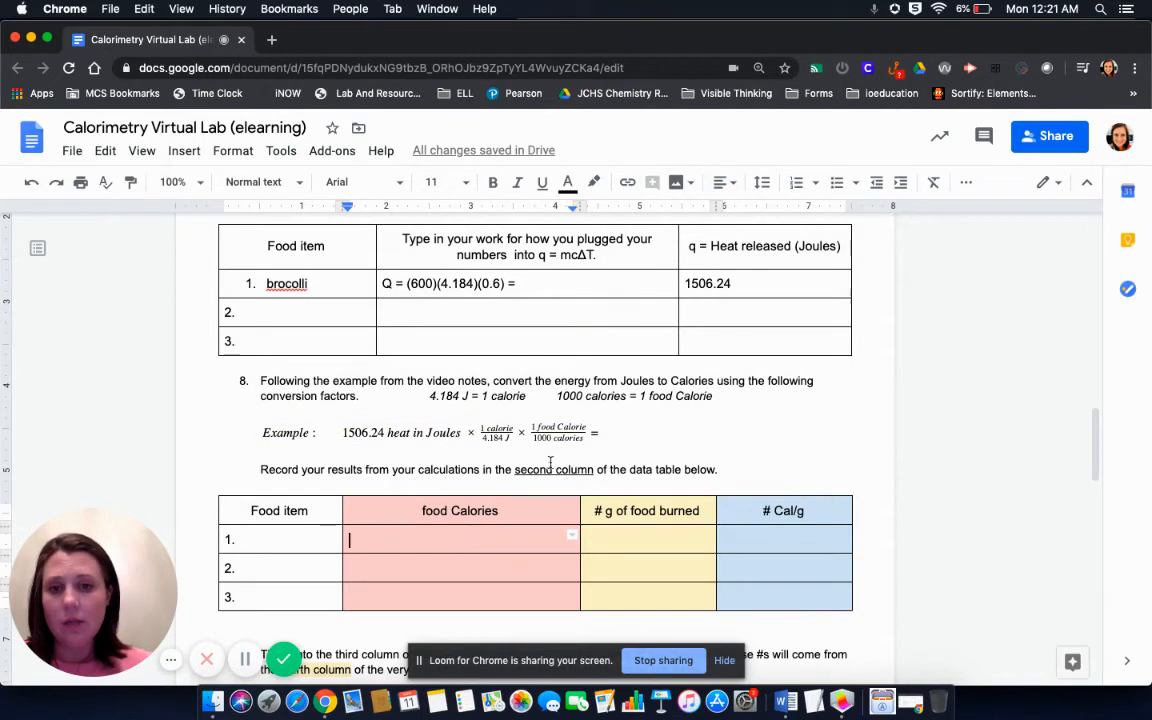
type("0.")
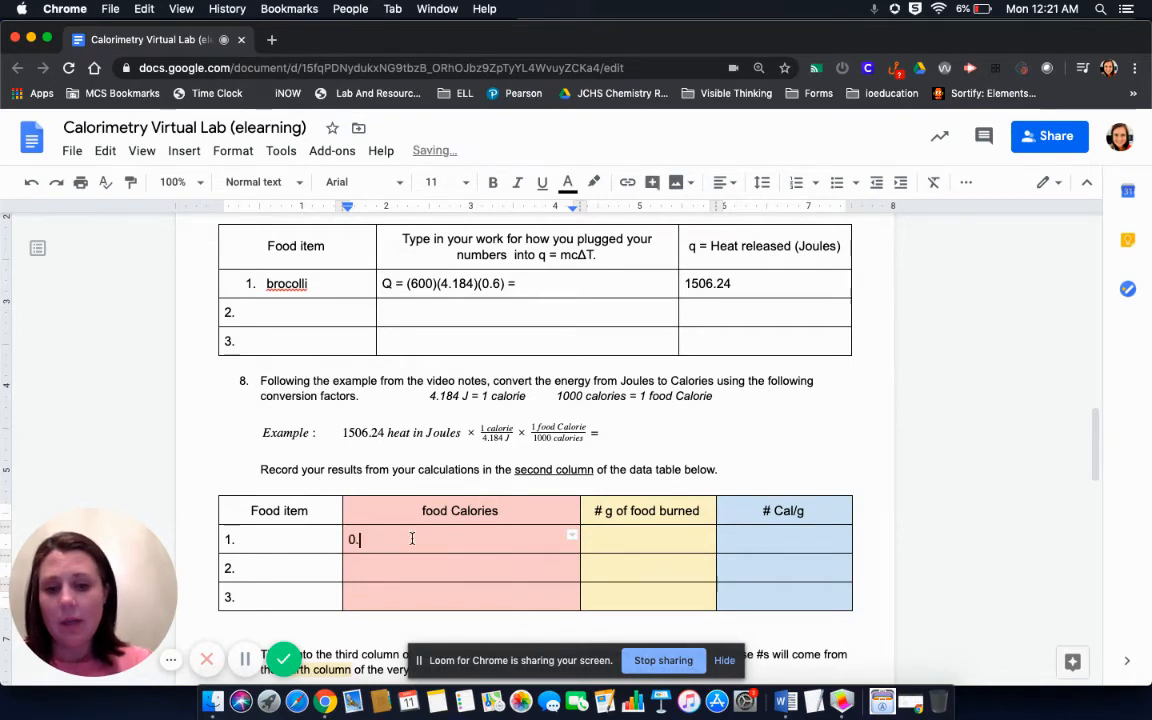
type("36")
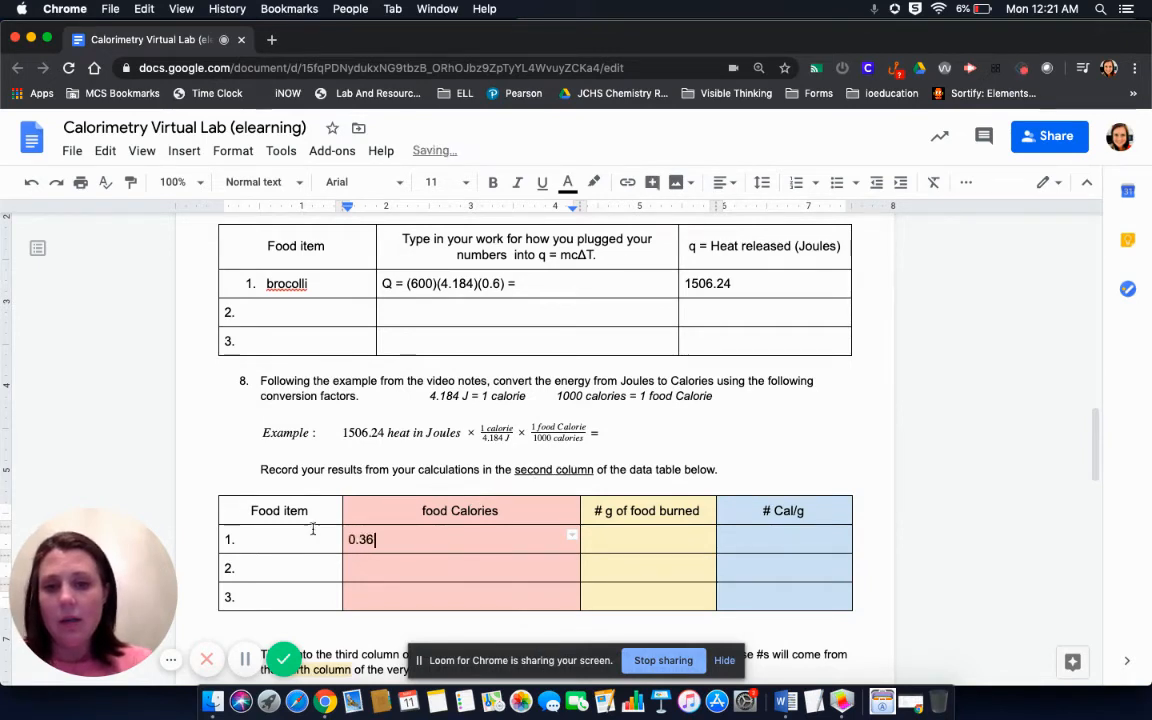
left_click(310, 534)
type("broco")
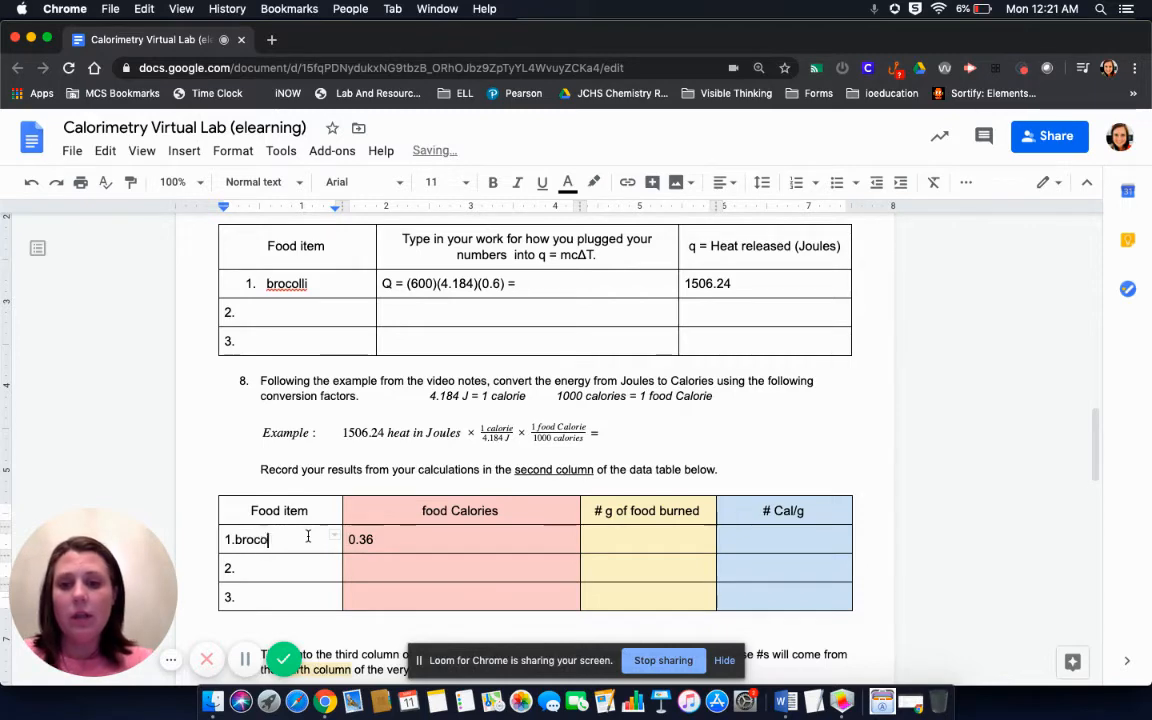
type("lli")
Step: Correct the first food item to "broccoli" in question 7's table and change it to "broccolli" in question 8's table
key("Left")
key("Left")
key("Left")
key("Left")
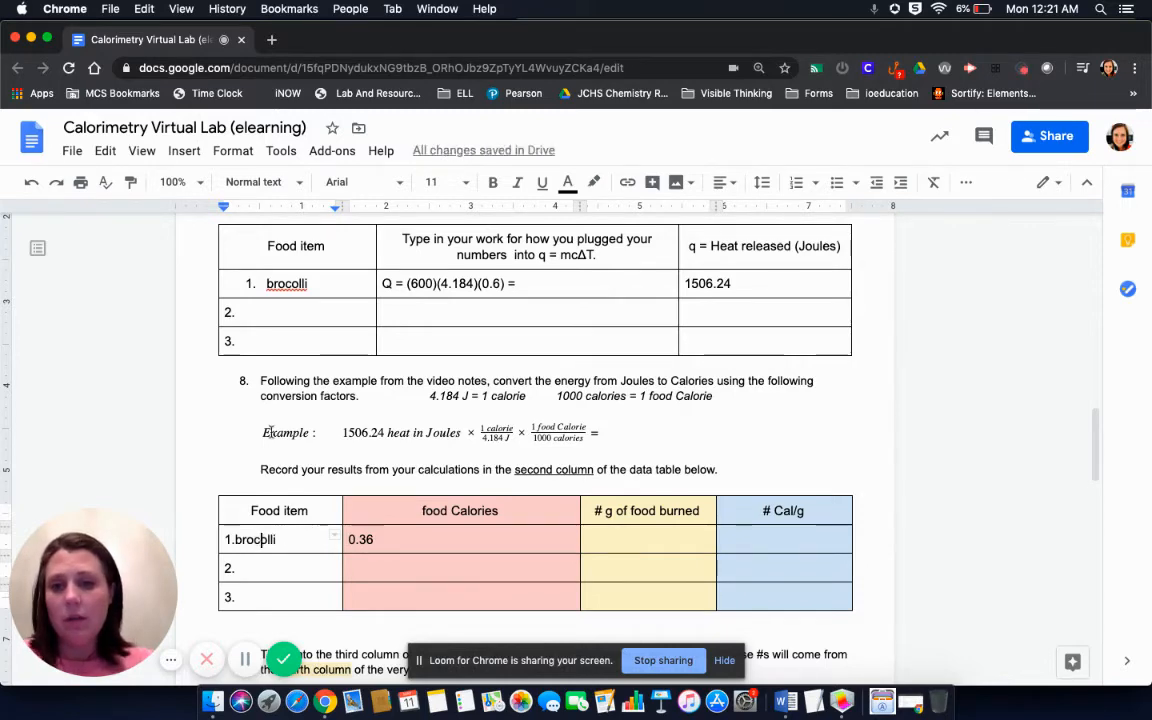
left_click(291, 284)
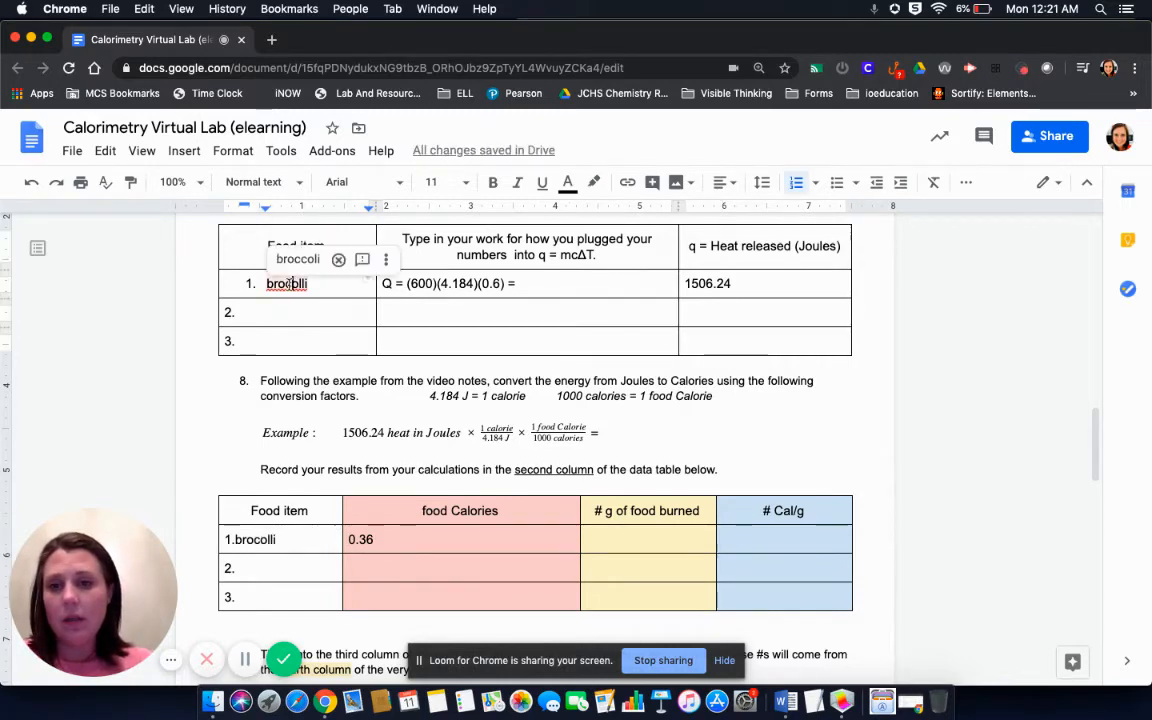
scroll(291, 284, "up", 1)
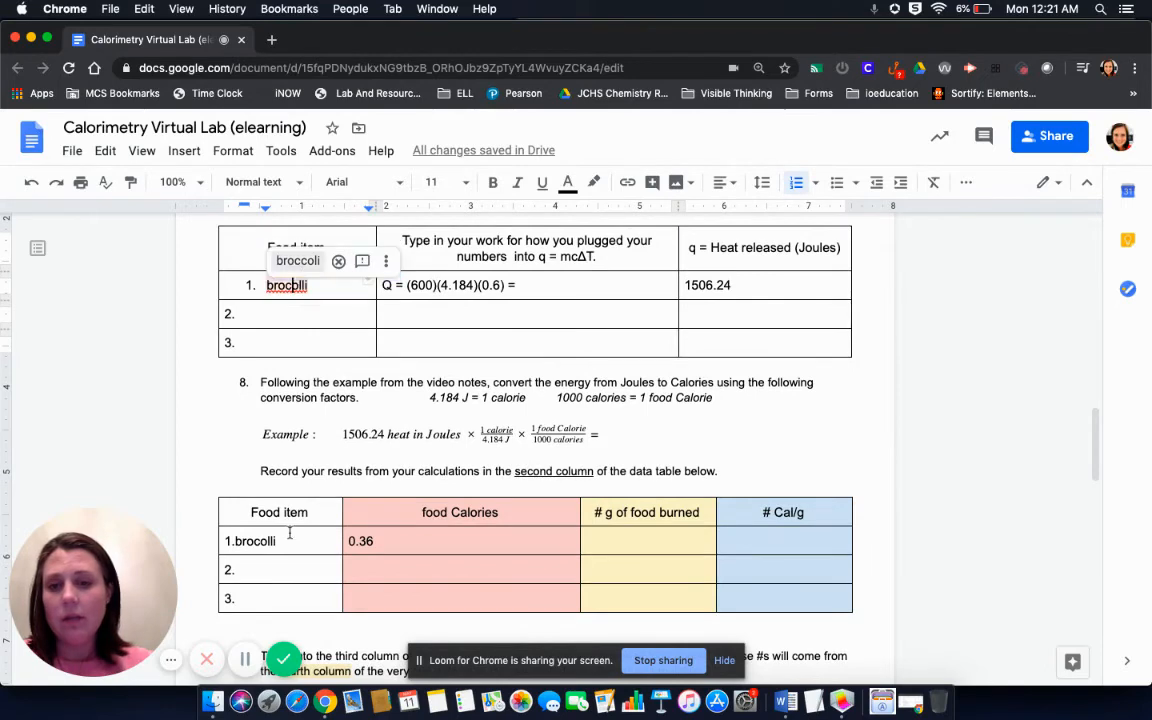
left_click(298, 261)
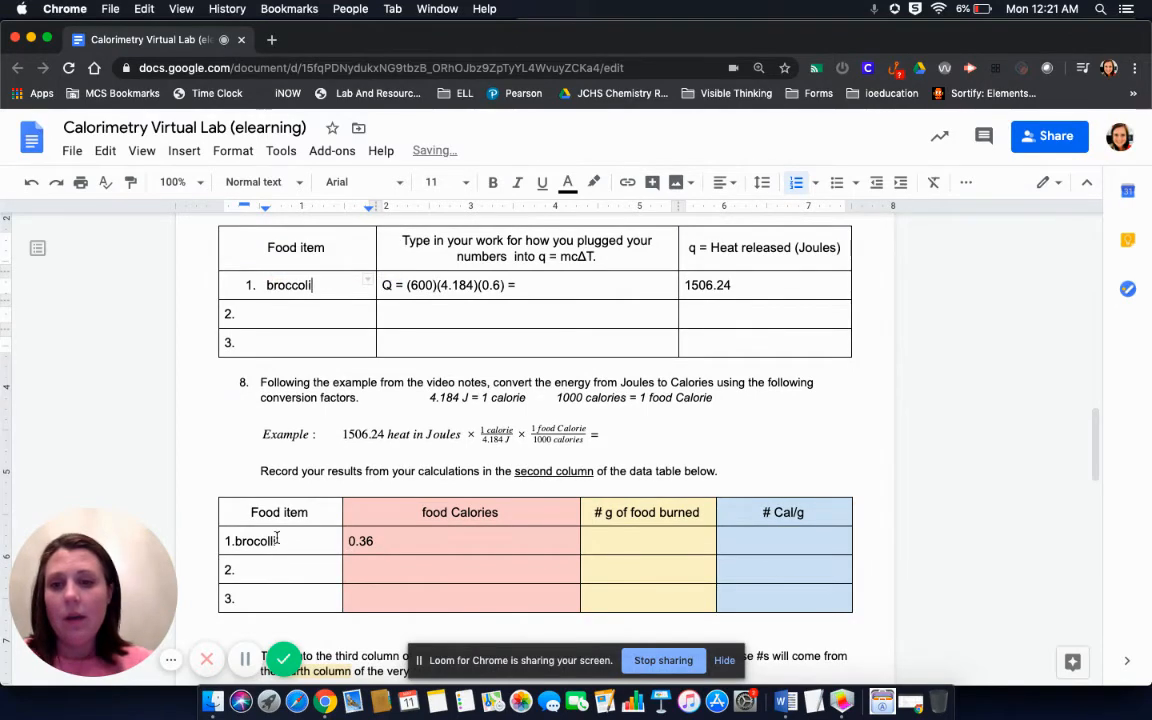
left_click(266, 540)
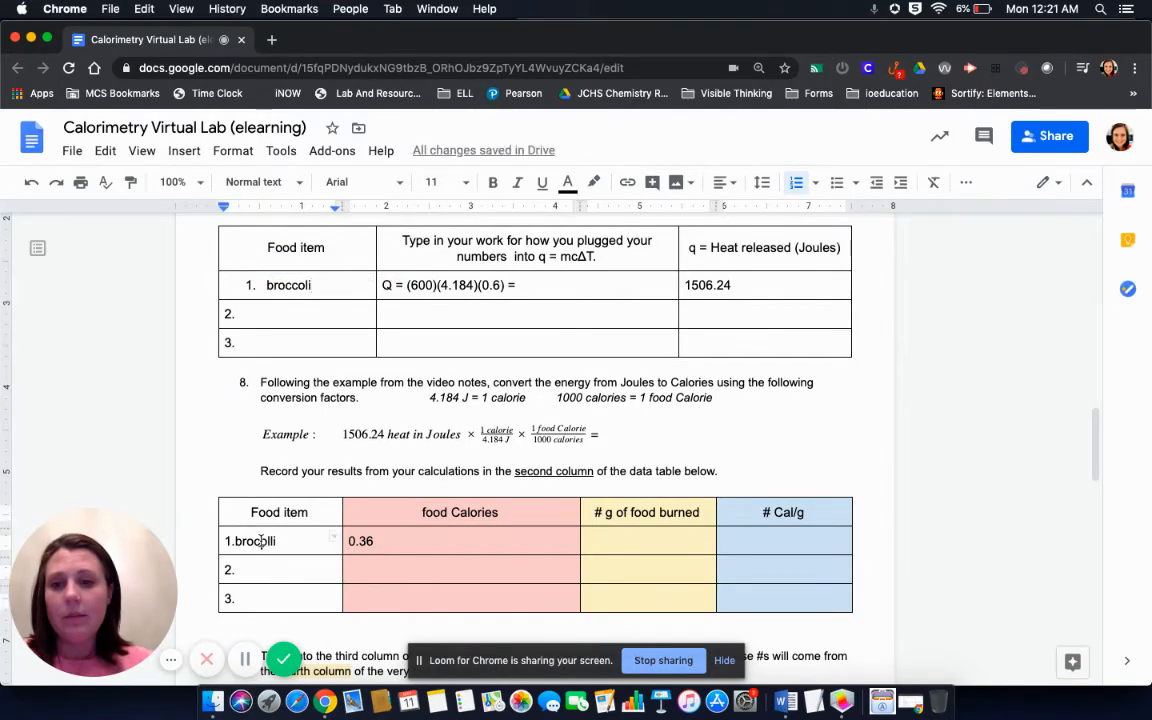
left_click(413, 540)
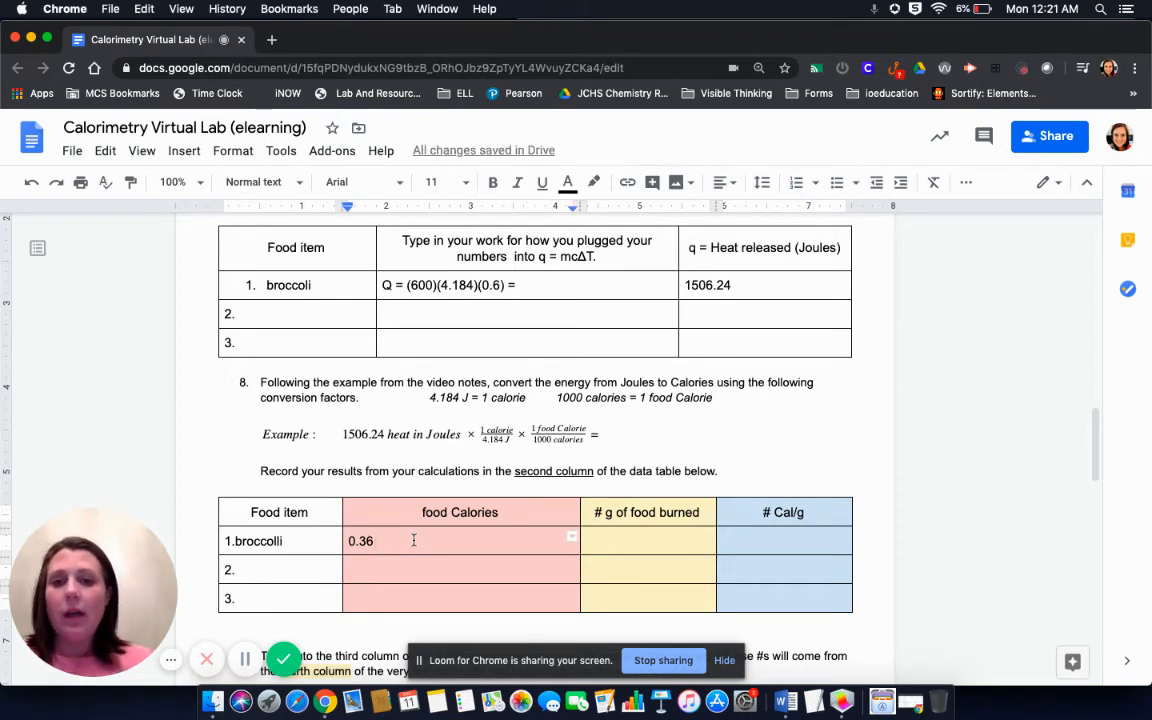
left_click(596, 434)
left_click(1113, 59)
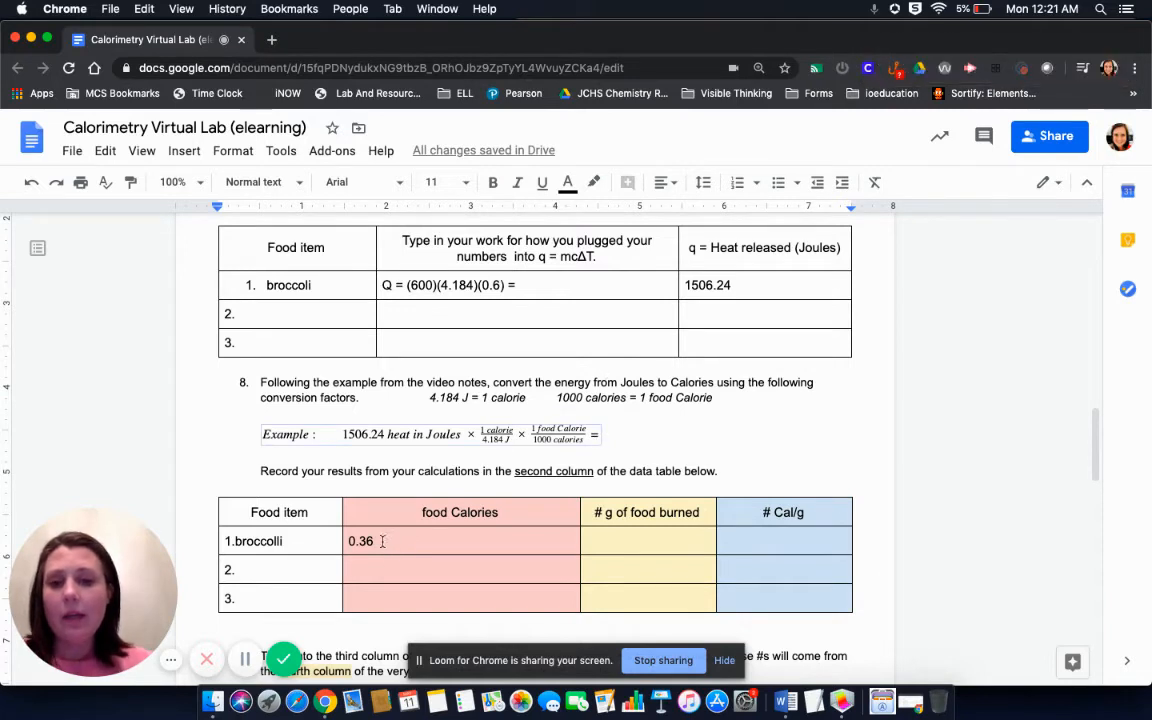
Step: Copy broccoli's change in mass, 1.06, from question 6's data table into question 8's grams of food burned column
left_click(622, 540)
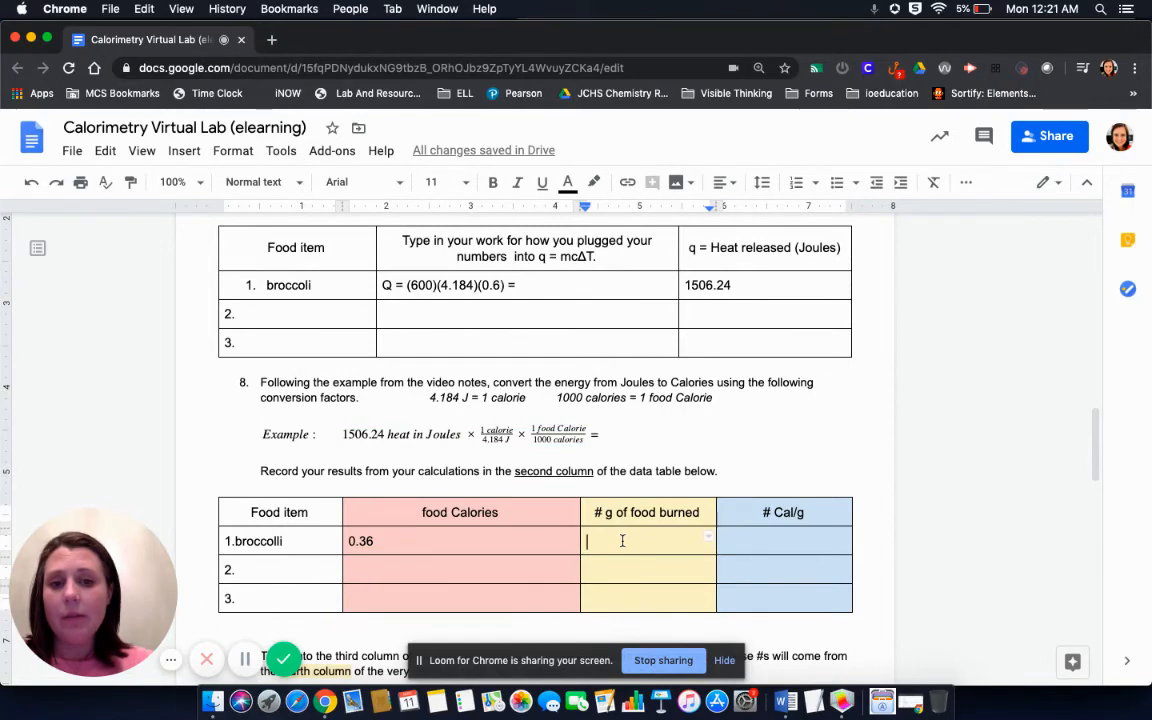
scroll(622, 540, "up", 1)
scroll(622, 540, "up", 10)
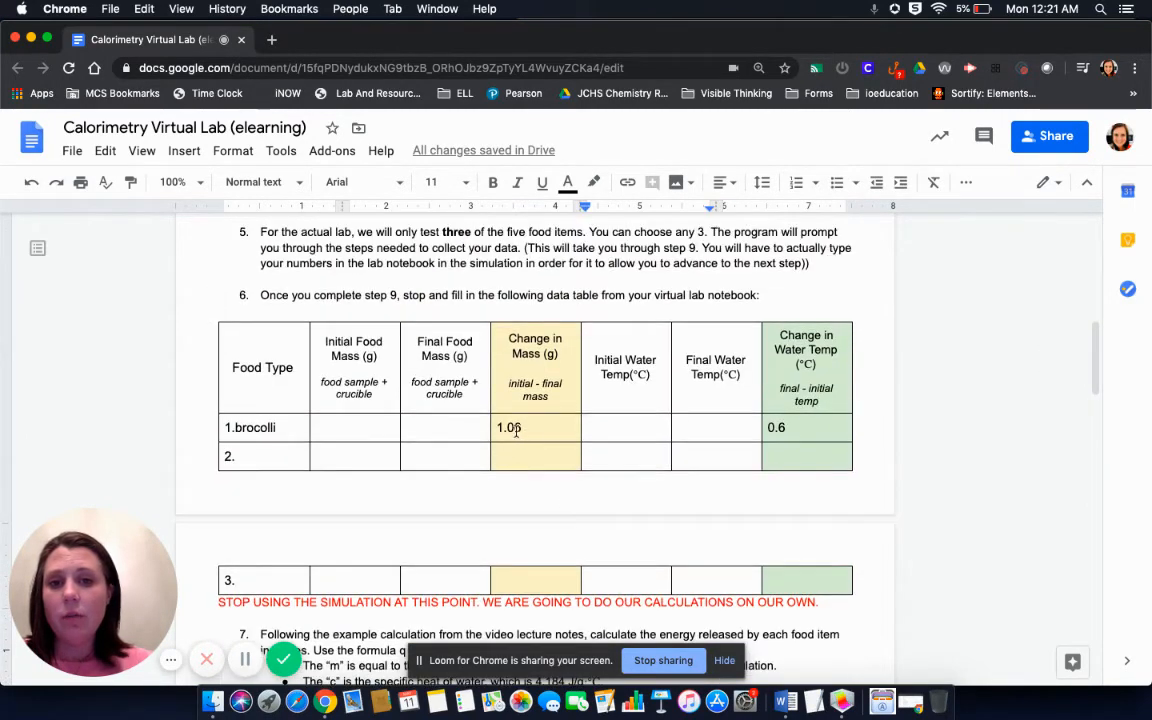
scroll(545, 441, "down", 3)
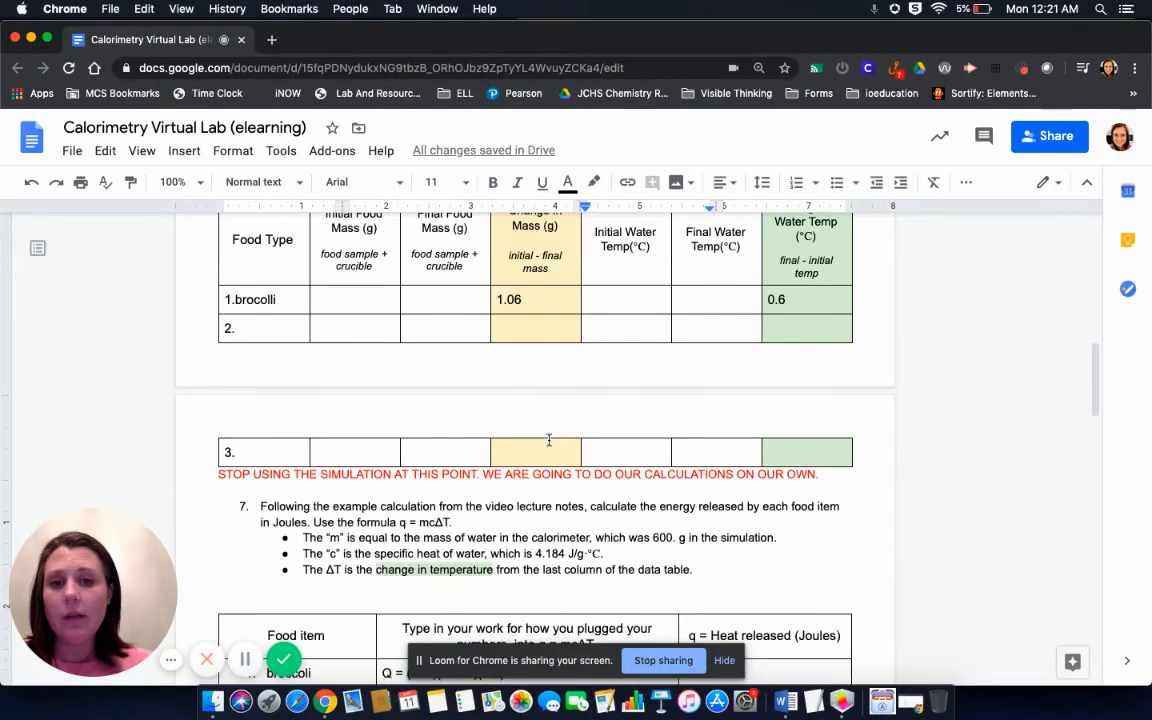
scroll(549, 440, "down", 10)
left_click(638, 484)
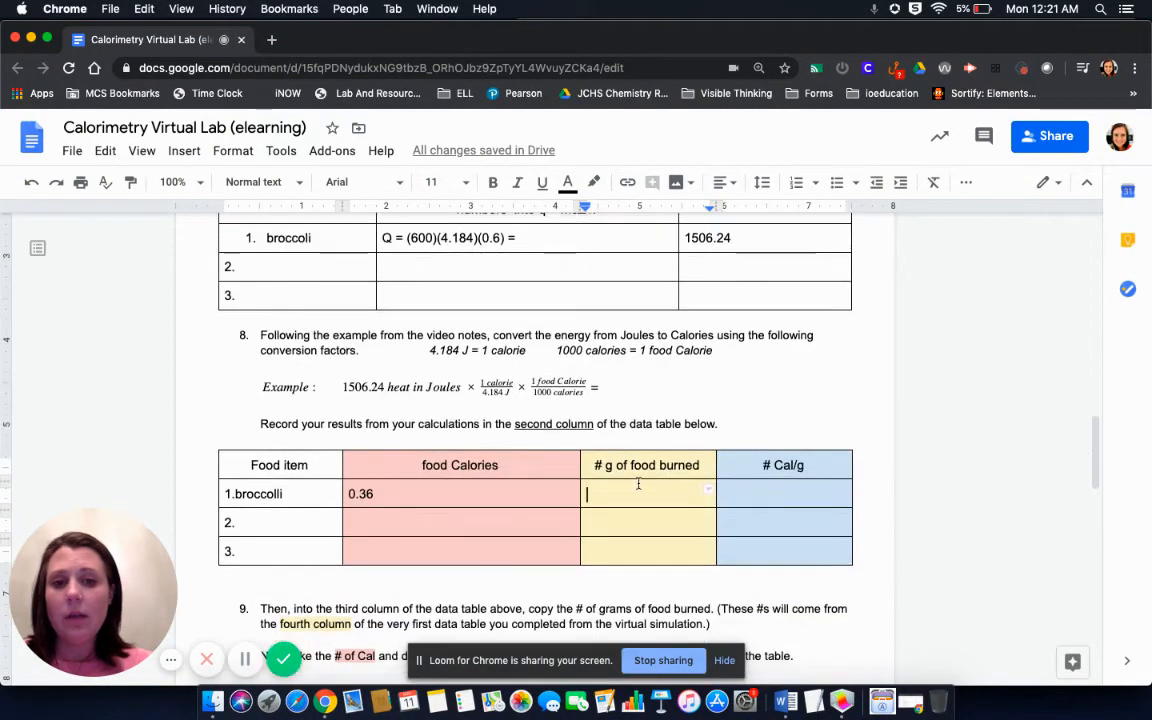
type("1.06")
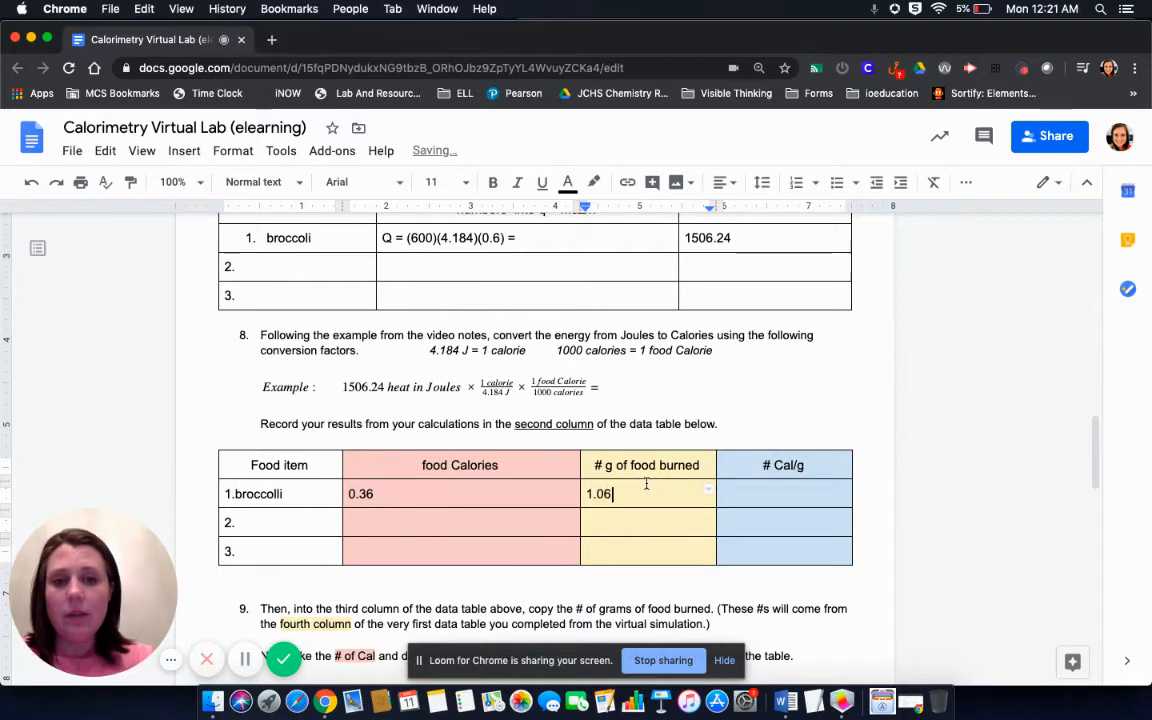
Step: Enter "0.36/1.06 = 0.34" as broccoli's # Cal/g in the first row of question 8's table
left_click(782, 492)
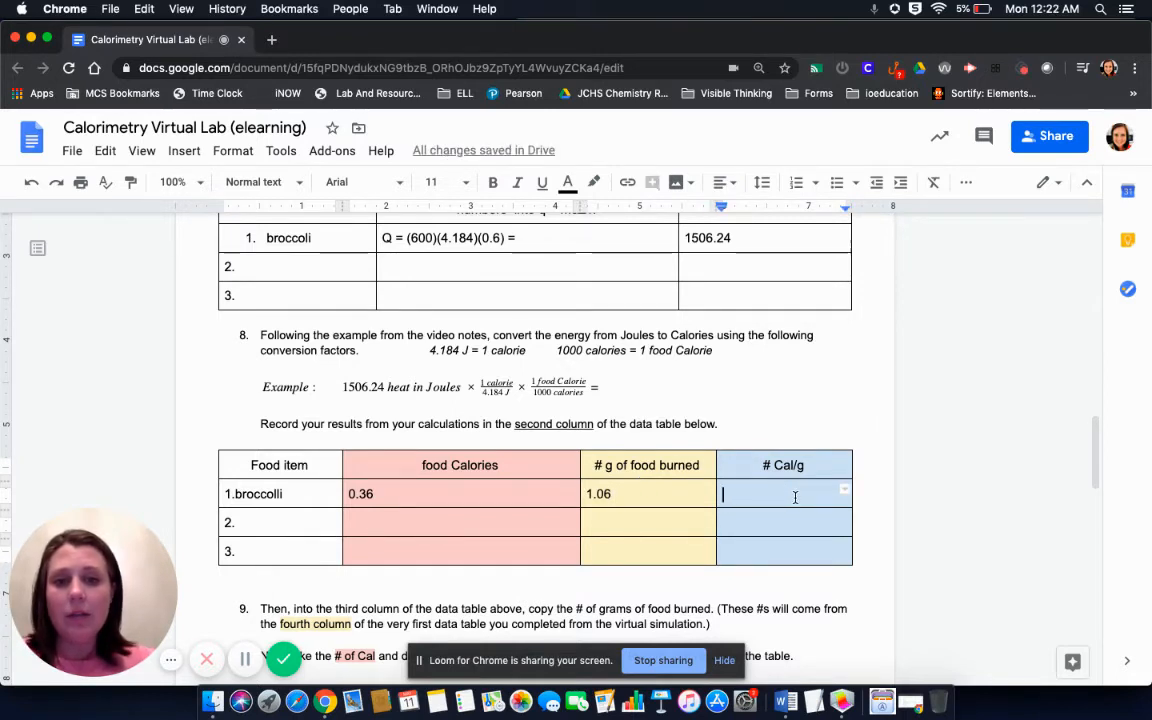
type("0.36")
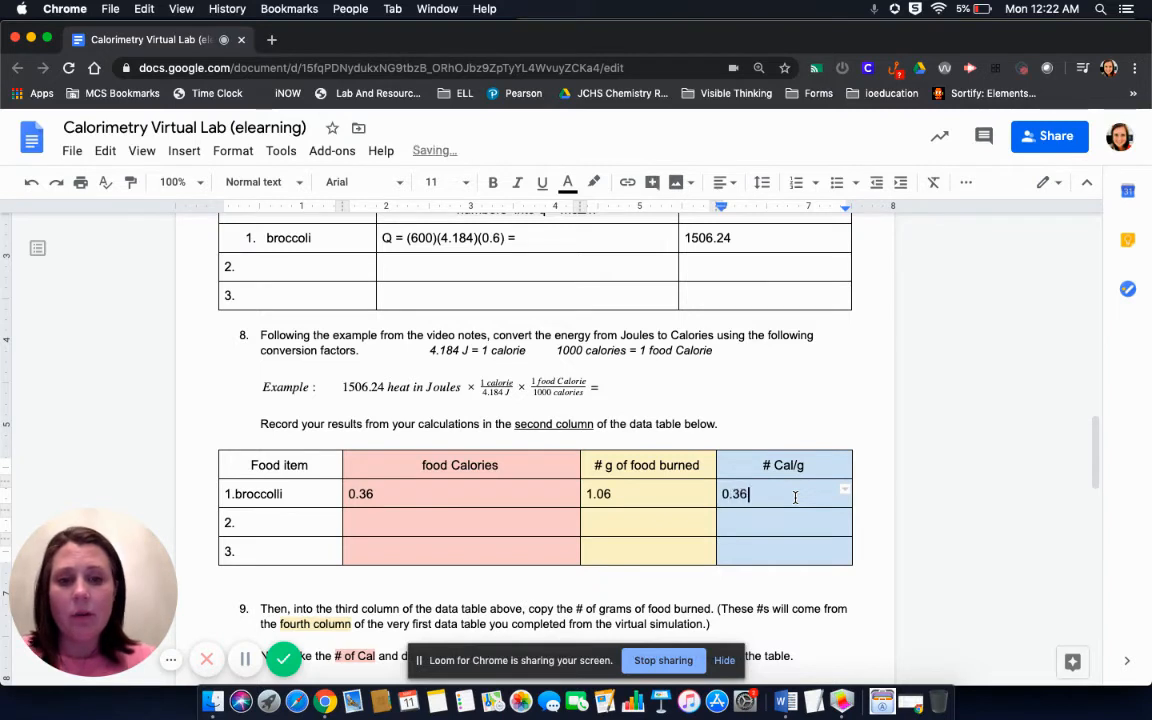
type("/")
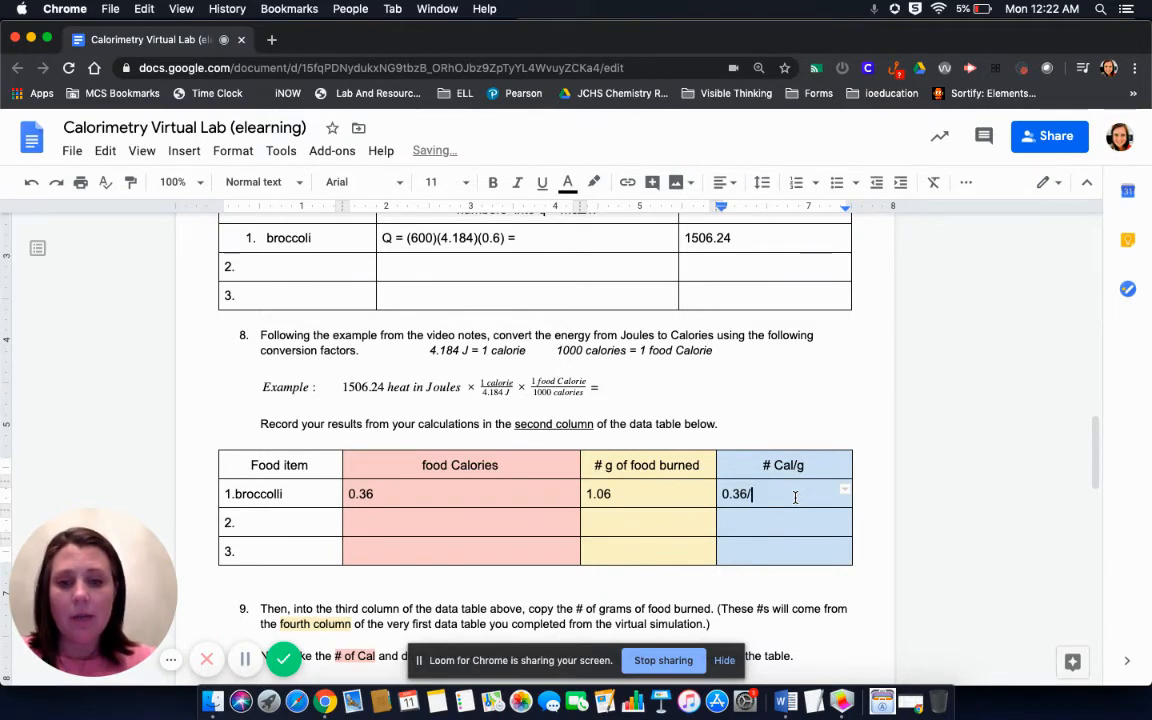
type("1")
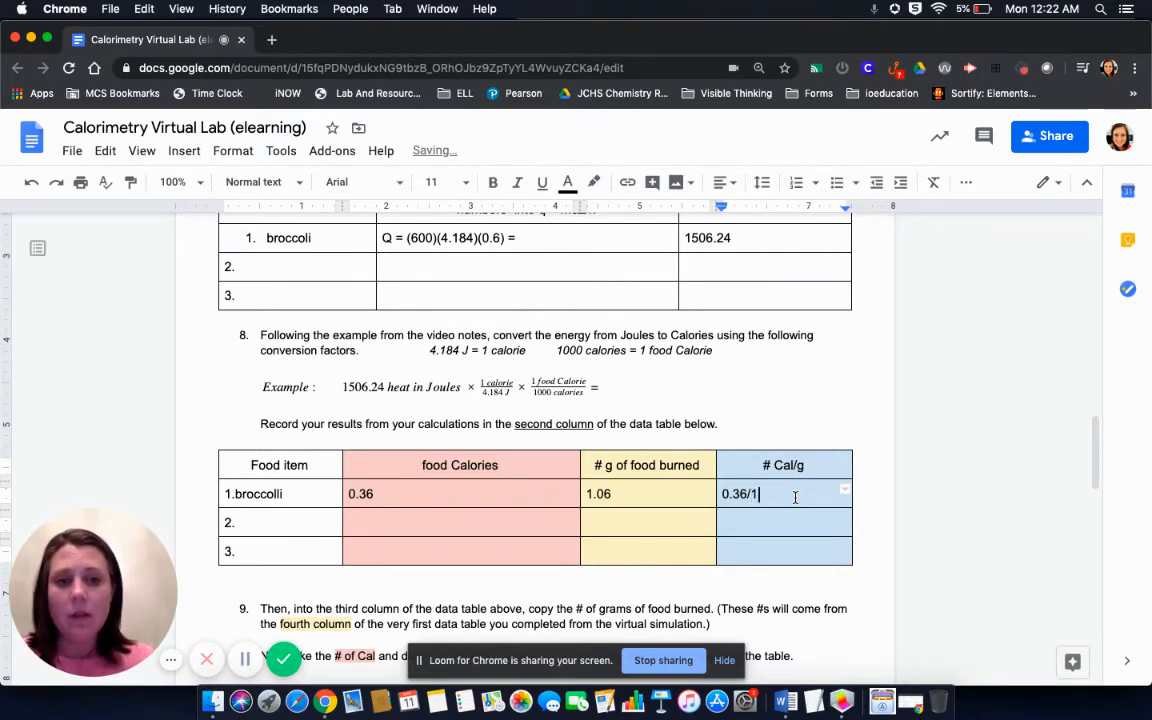
type(".06")
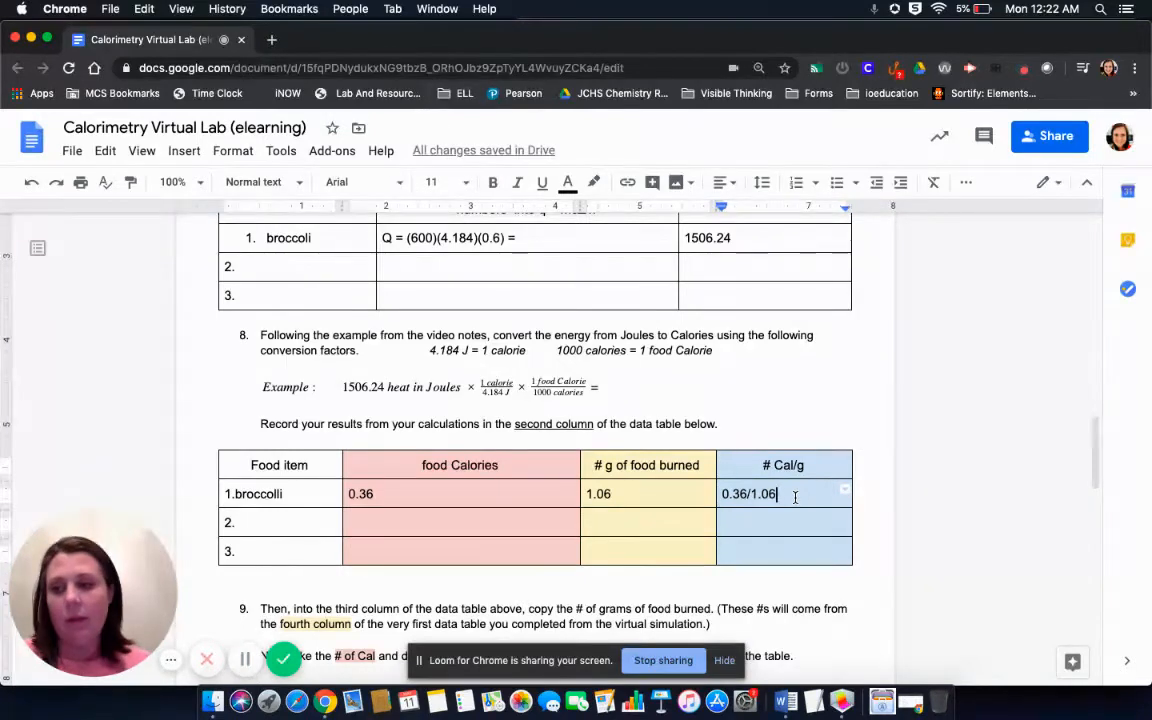
type("= ")
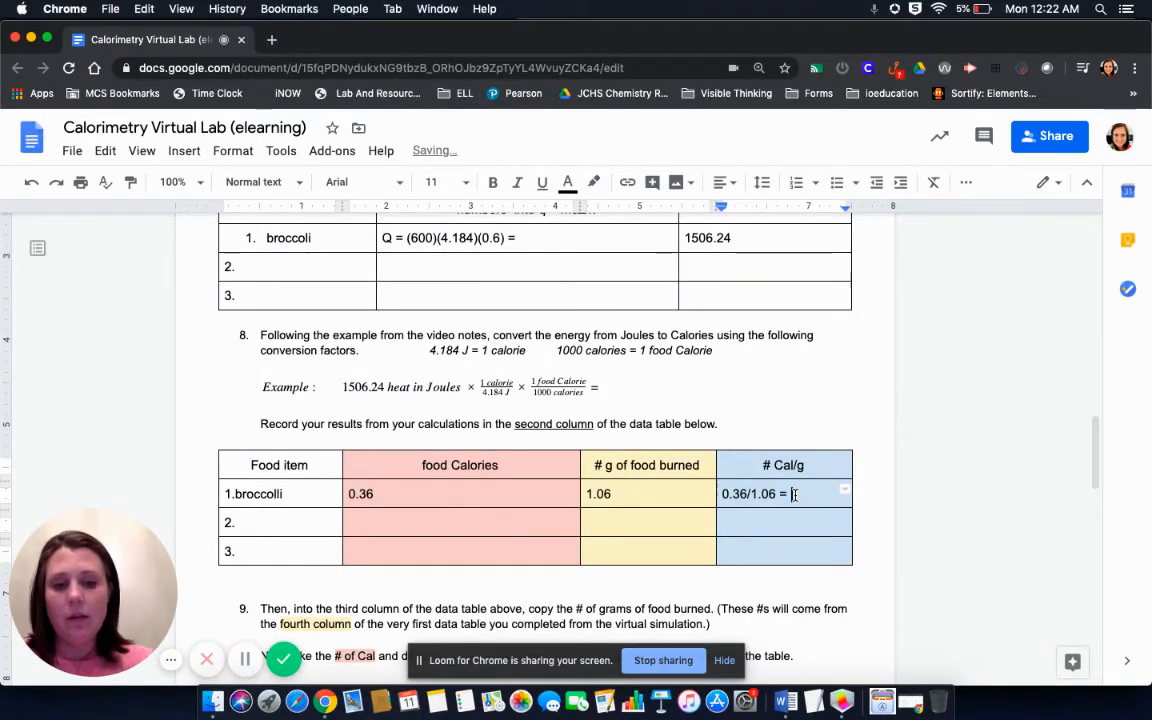
type("0.33")
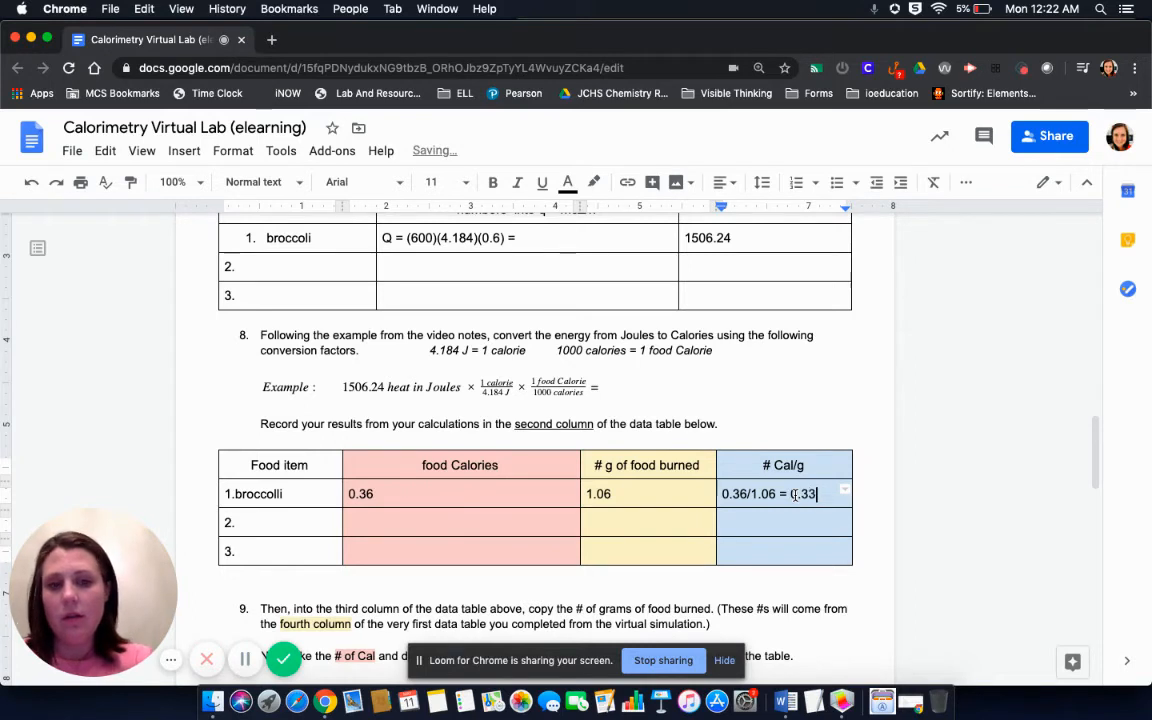
key("BackSpace")
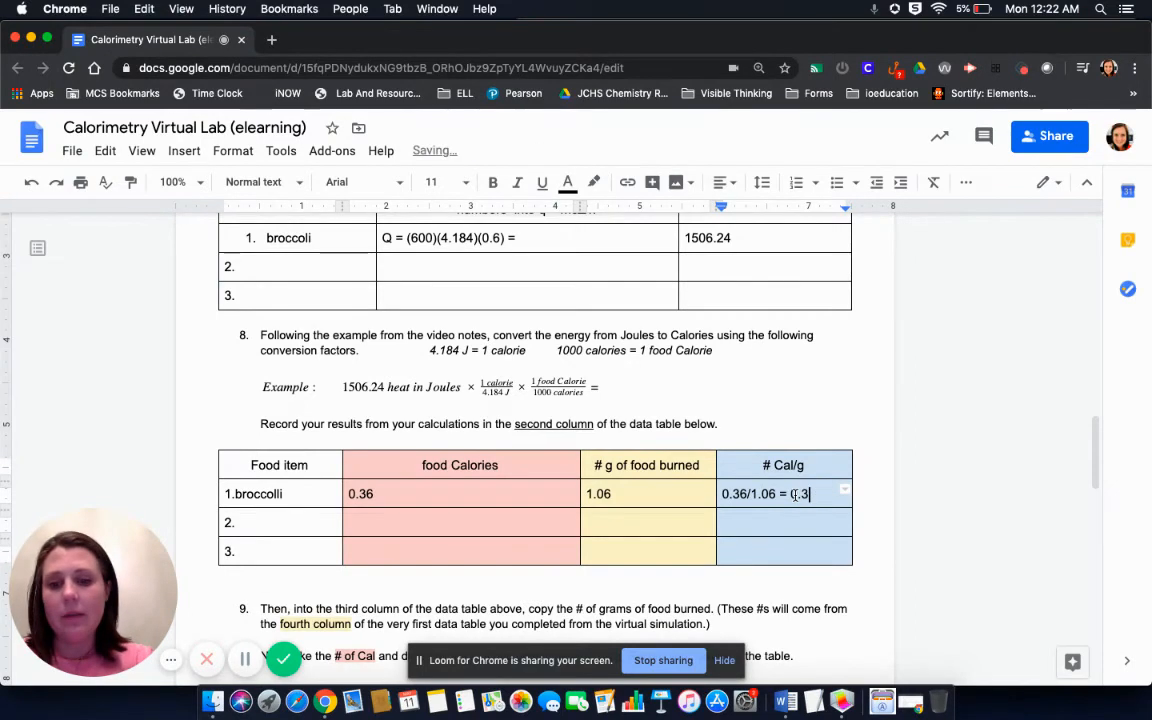
type("4")
Step: Review question 9's Cal/g instructions, question 10 about the original predictions, and the closing upload instruction
scroll(780, 516, "down", 3)
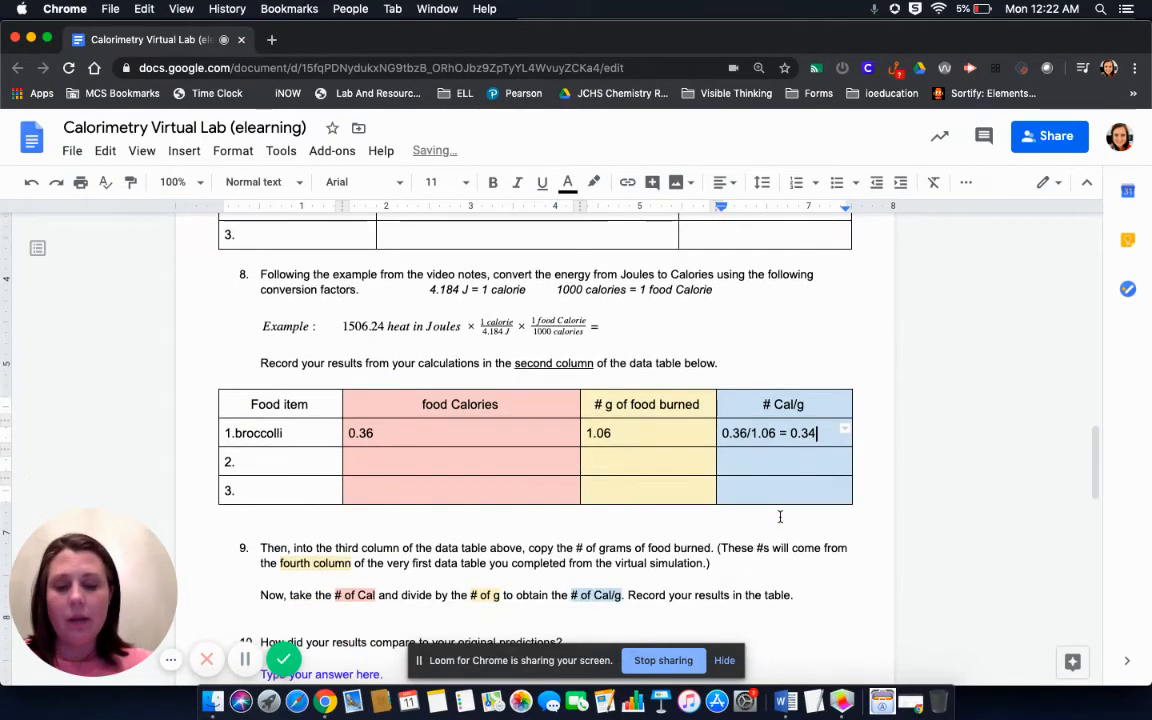
scroll(780, 516, "down", 1)
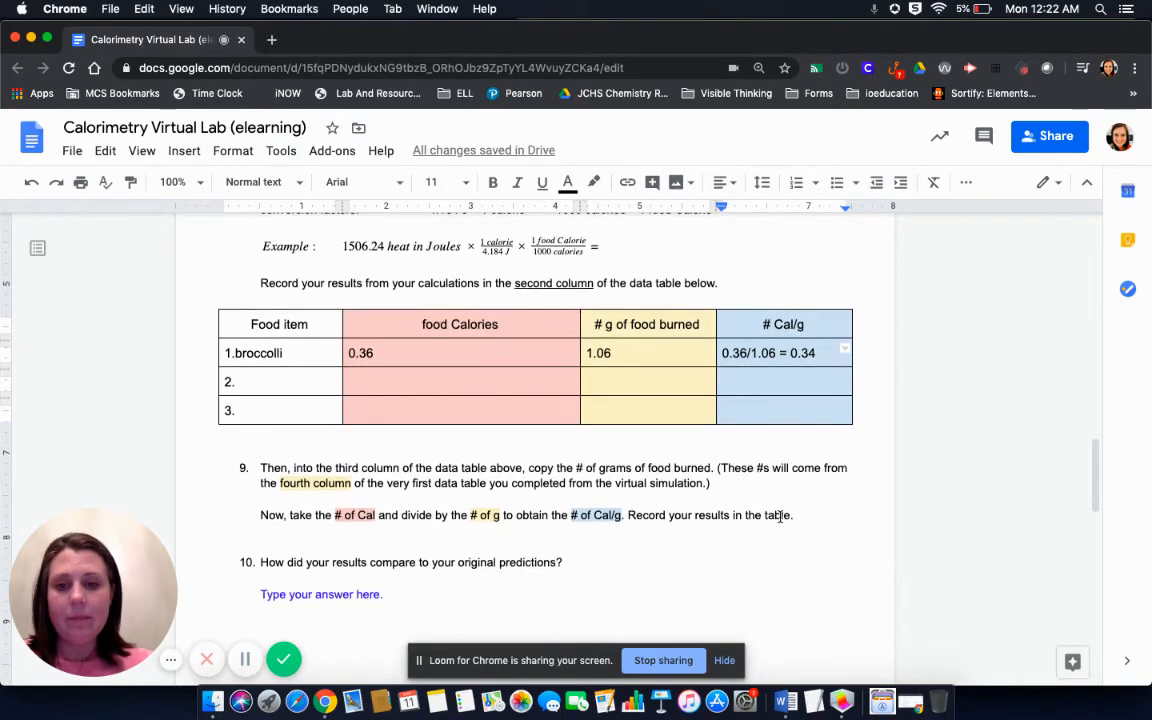
scroll(800, 475, "up", 1)
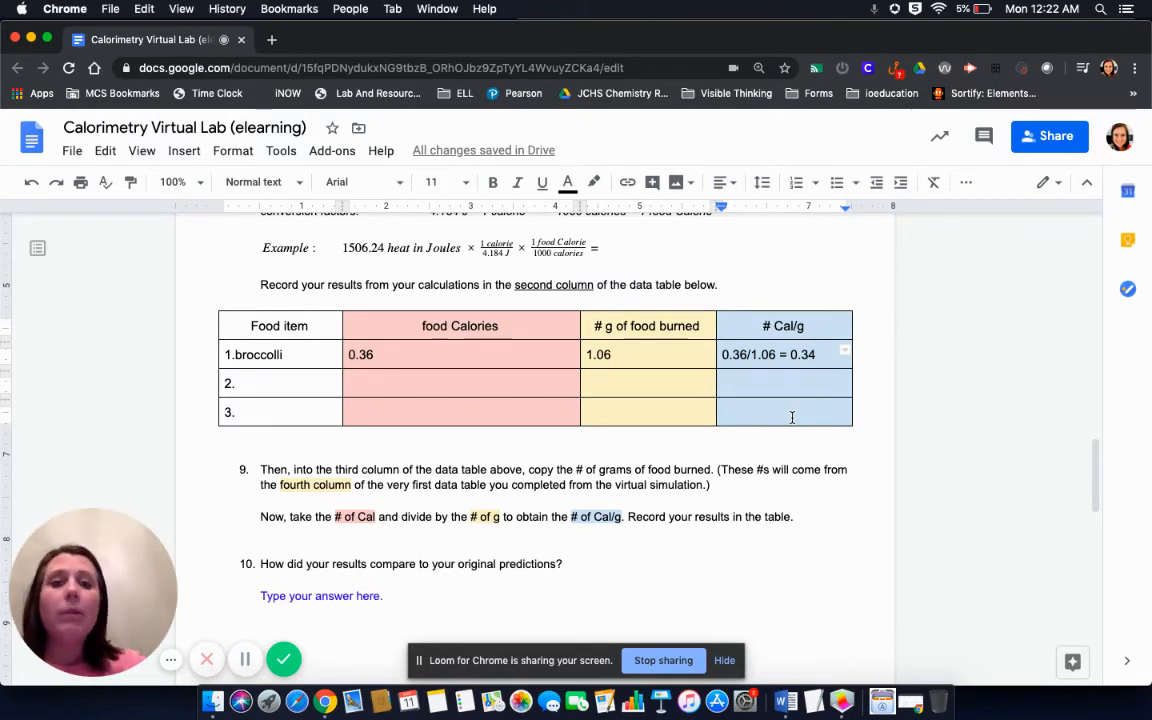
left_click(539, 564)
double_click(558, 565)
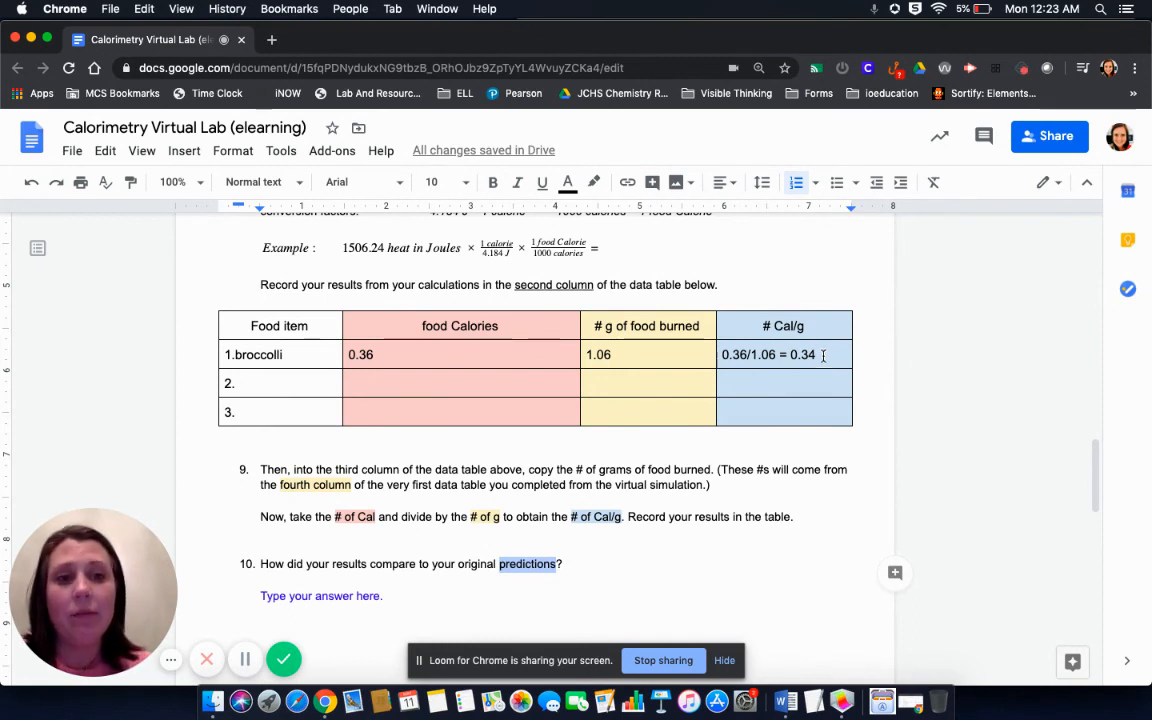
scroll(823, 354, "up", 1)
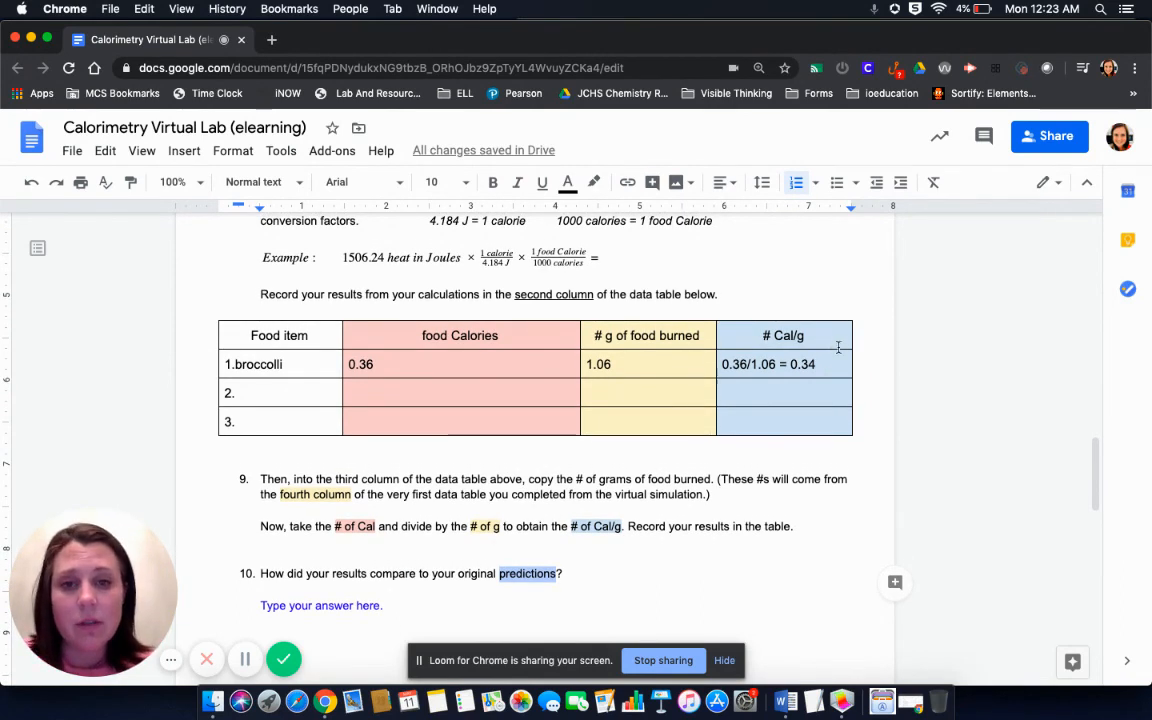
scroll(830, 350, "up", 4)
scroll(838, 347, "up", 1)
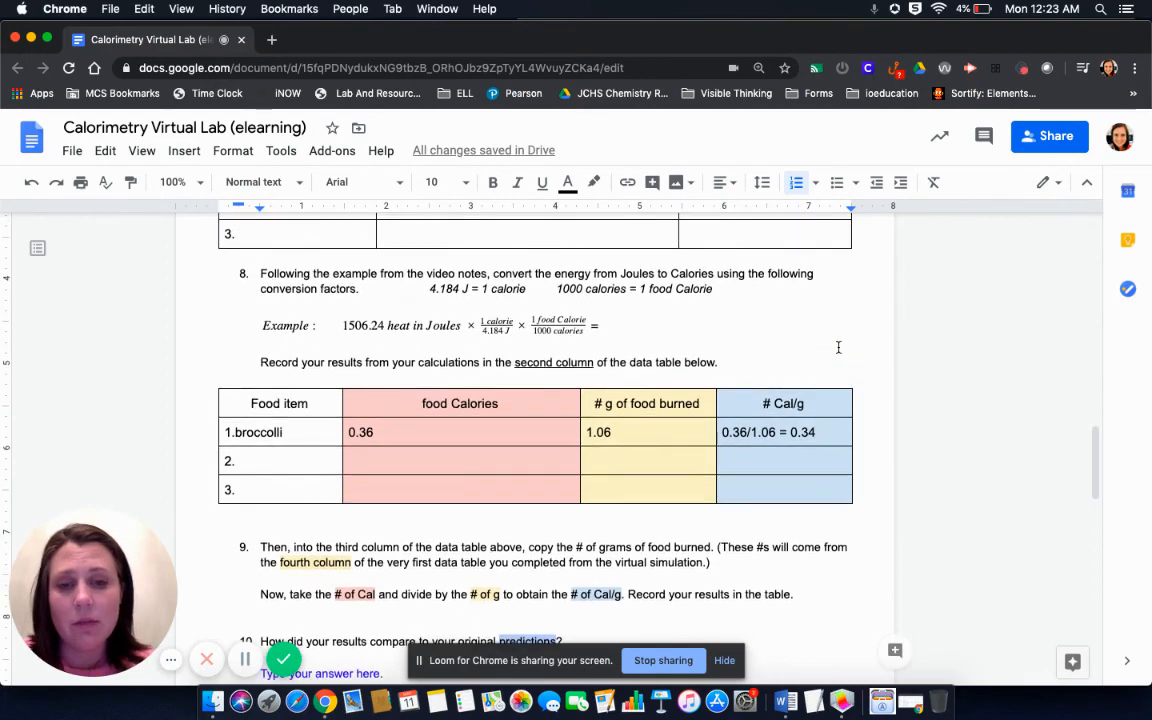
scroll(838, 347, "up", 1)
scroll(838, 347, "down", 8)
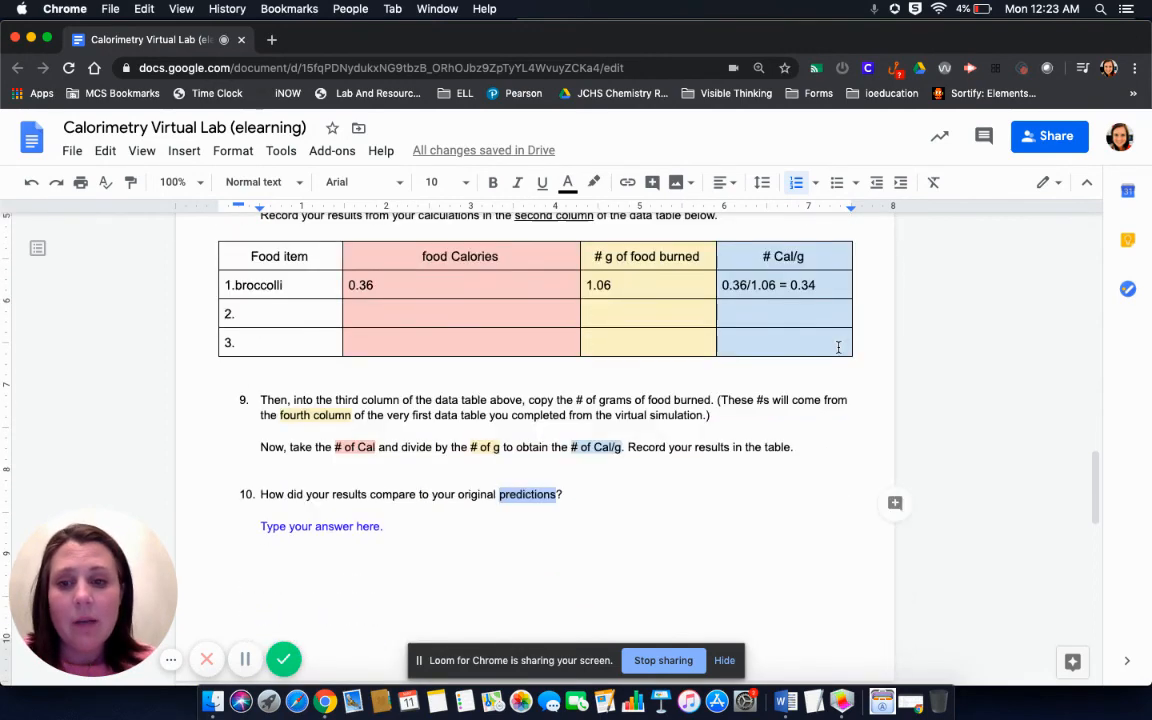
scroll(484, 488, "down", 10)
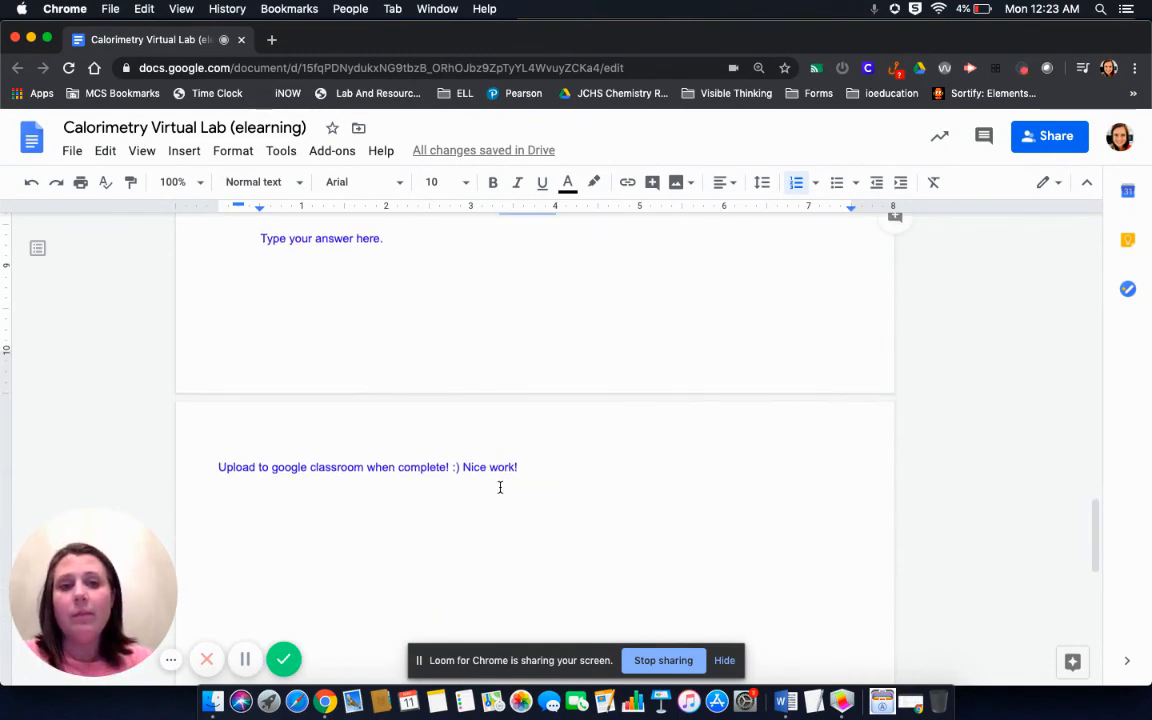
Step: Review the worksheet back through its calculation tables to the opening procedure, then the prediction table and question 6's data table
scroll(500, 487, "up", 2)
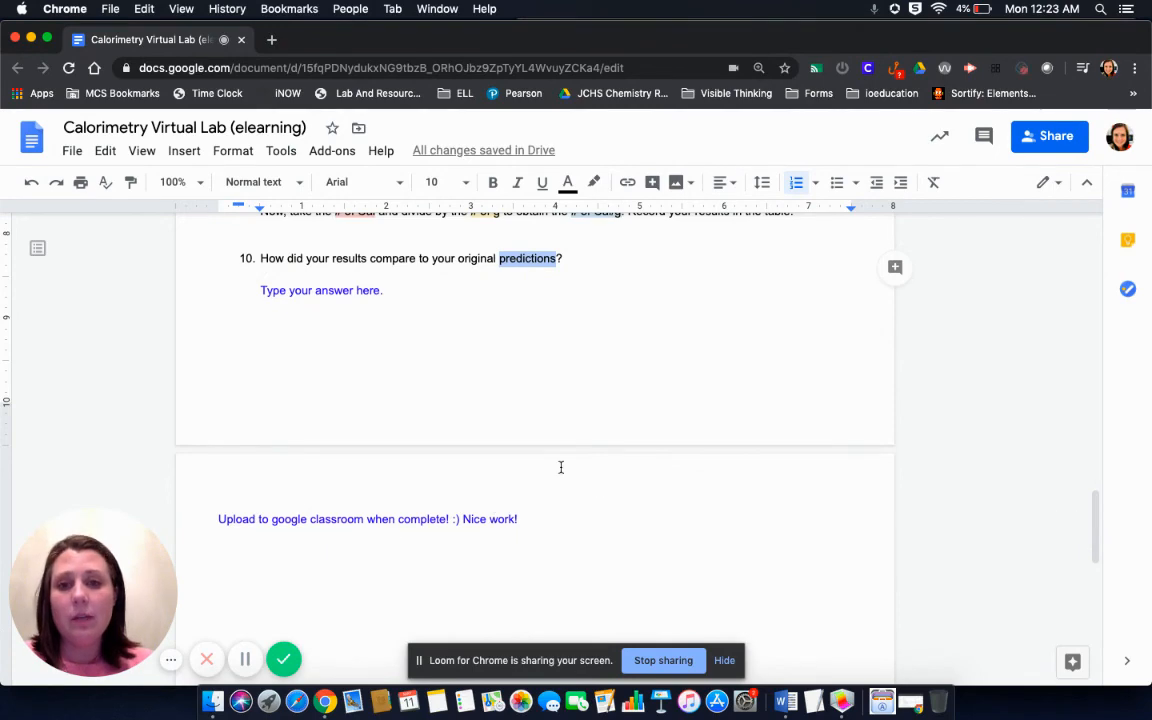
scroll(560, 466, "up", 1)
scroll(560, 466, "up", 12)
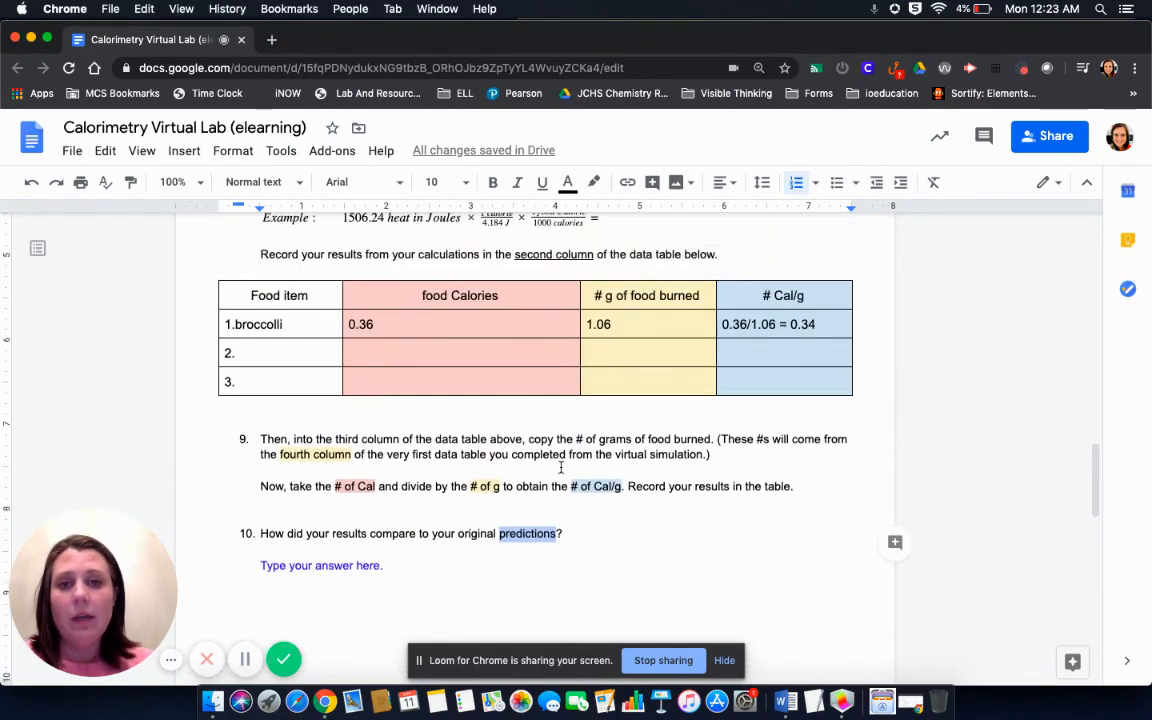
scroll(561, 467, "up", 10)
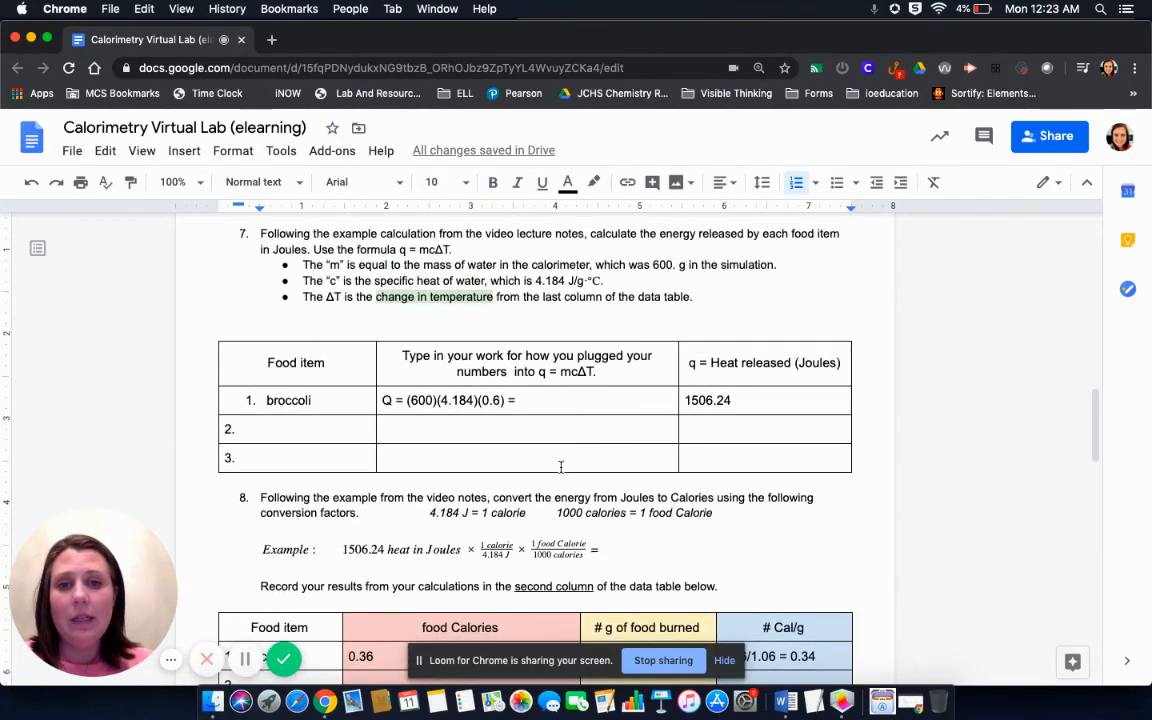
scroll(561, 467, "up", 20)
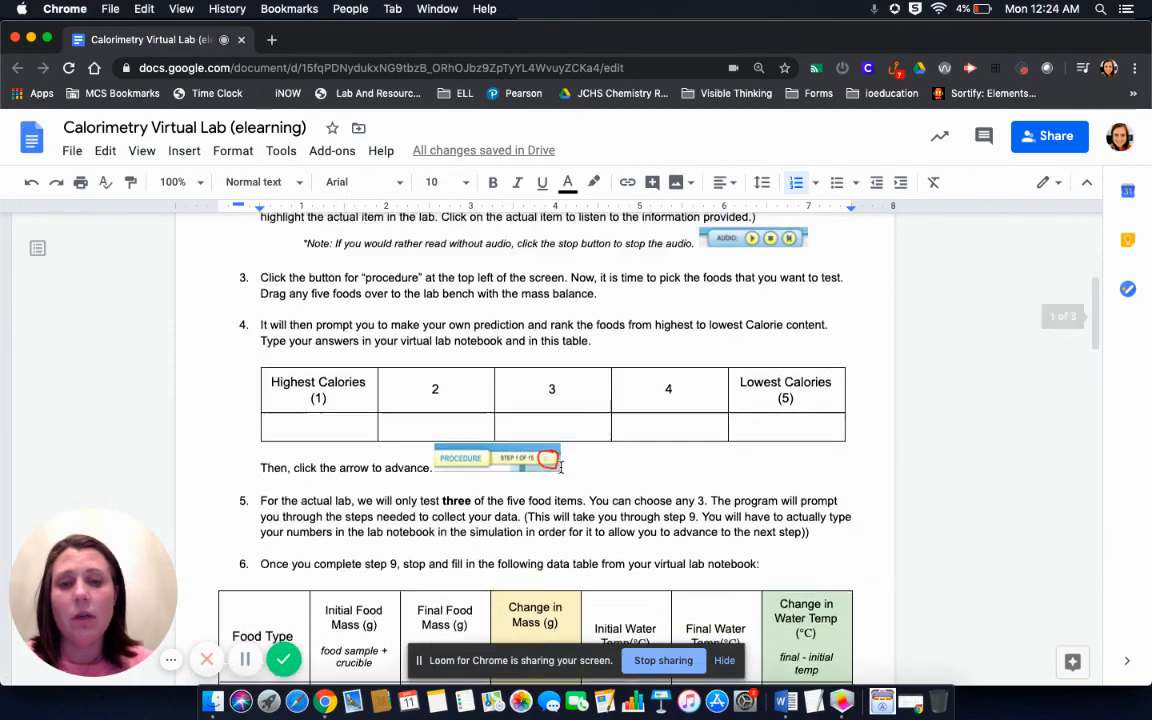
scroll(561, 467, "up", 7)
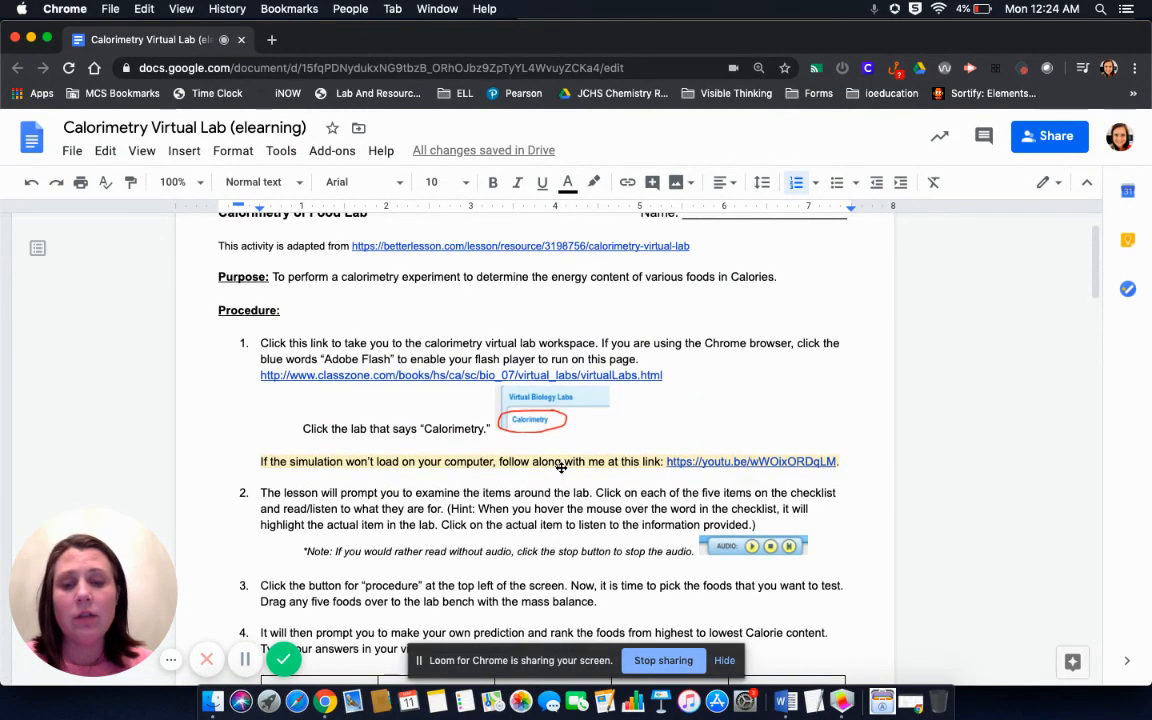
scroll(561, 467, "down", 8)
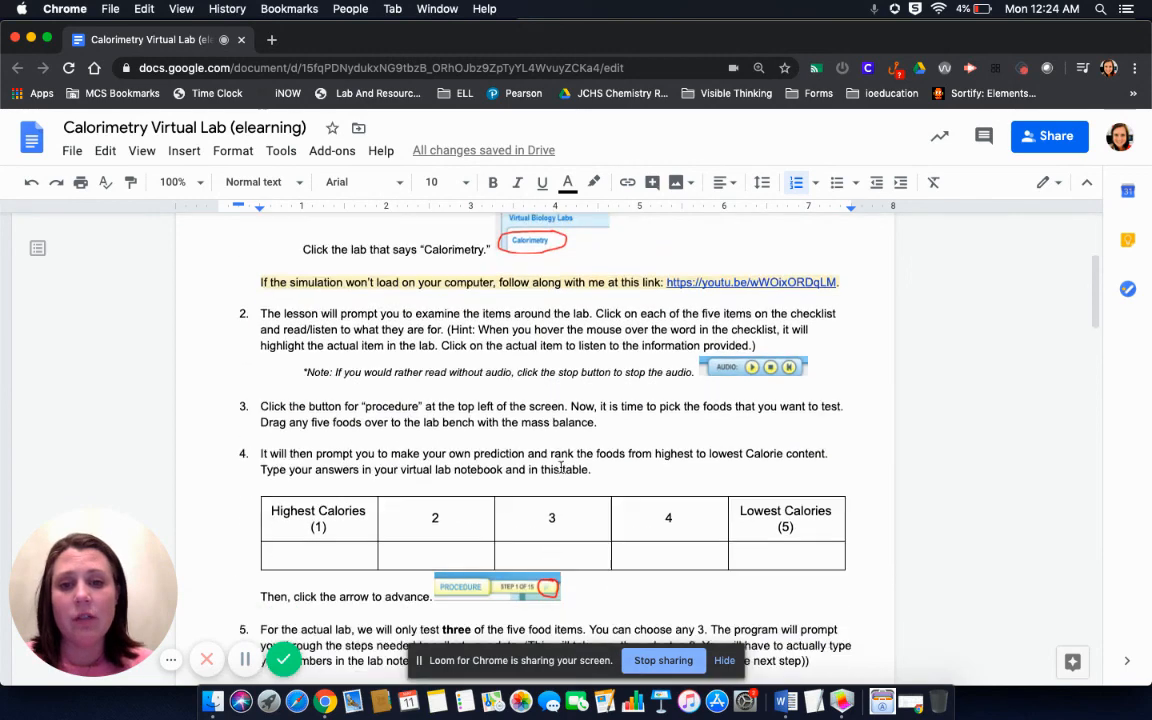
scroll(561, 467, "down", 2)
scroll(561, 453, "down", 5)
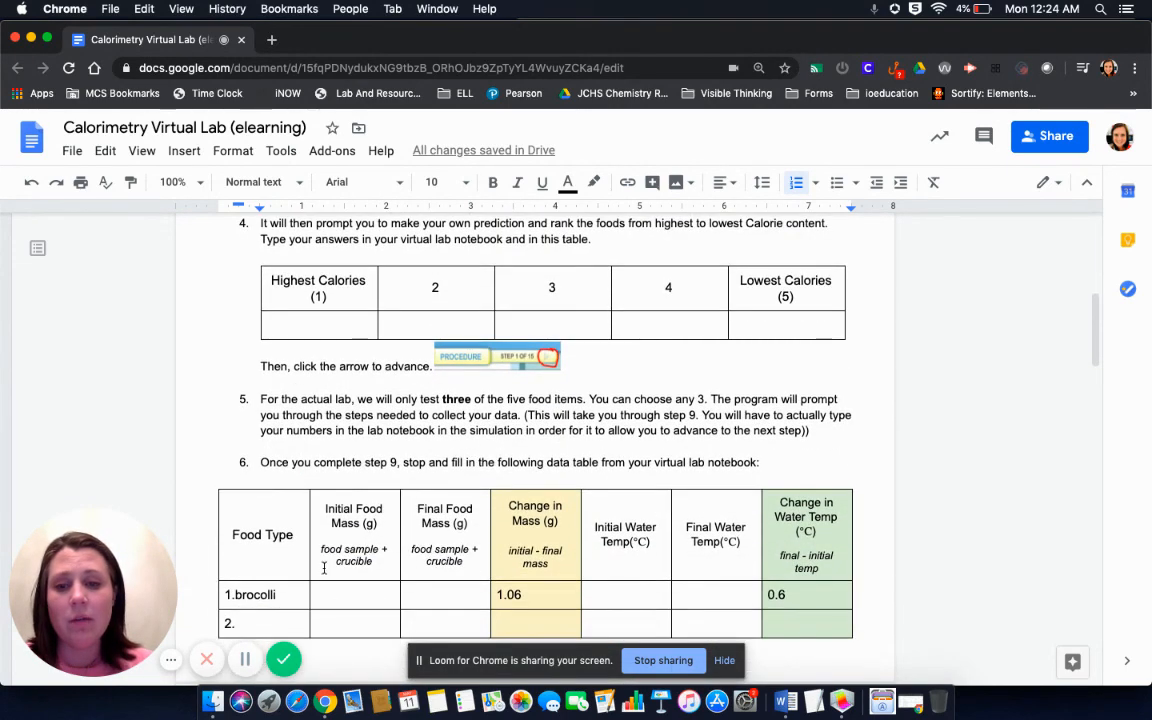
scroll(343, 546, "down", 1)
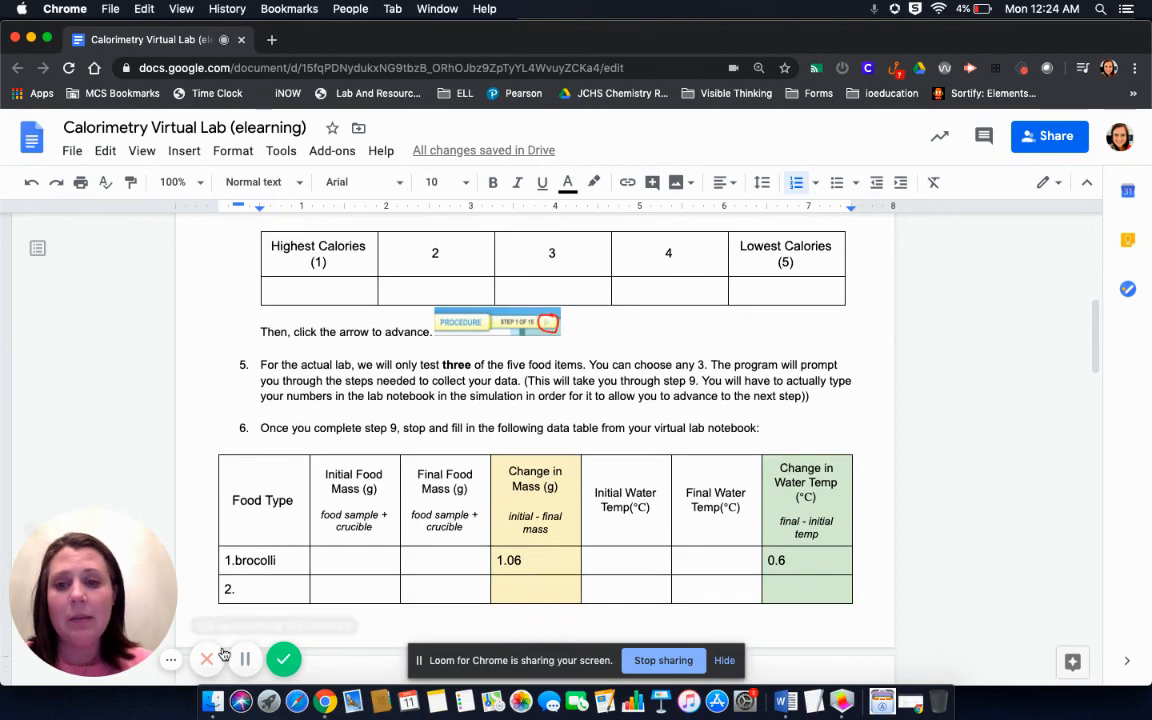
scroll(290, 597, "down", 2)
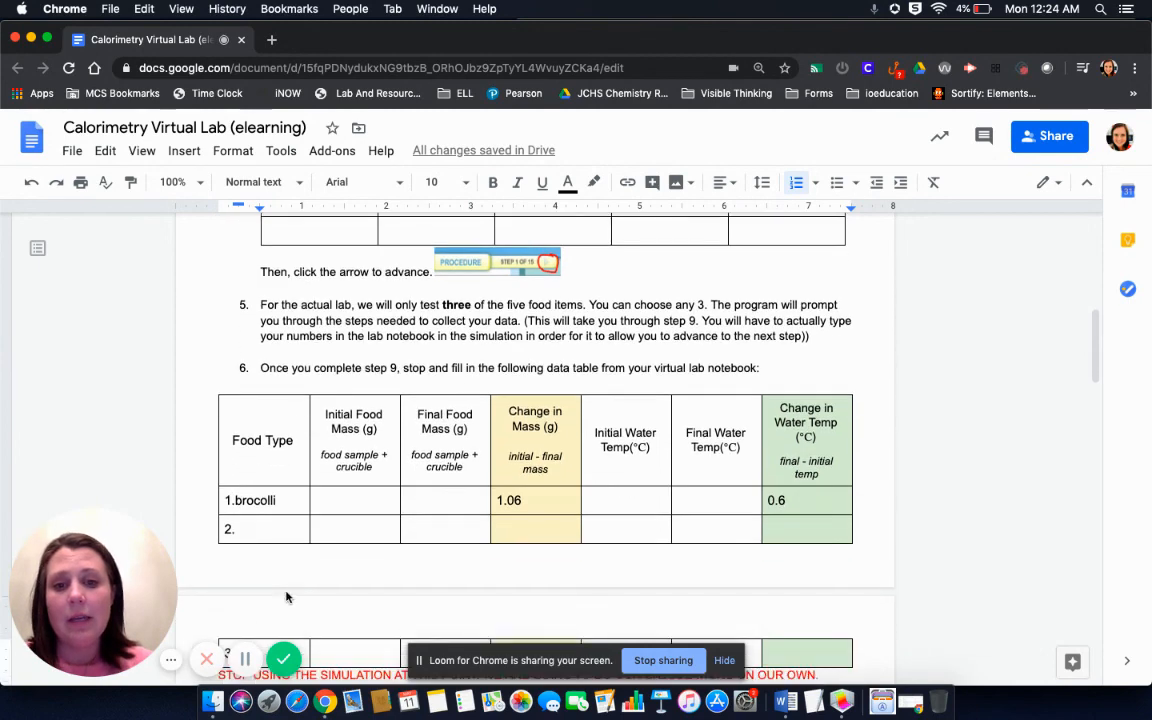